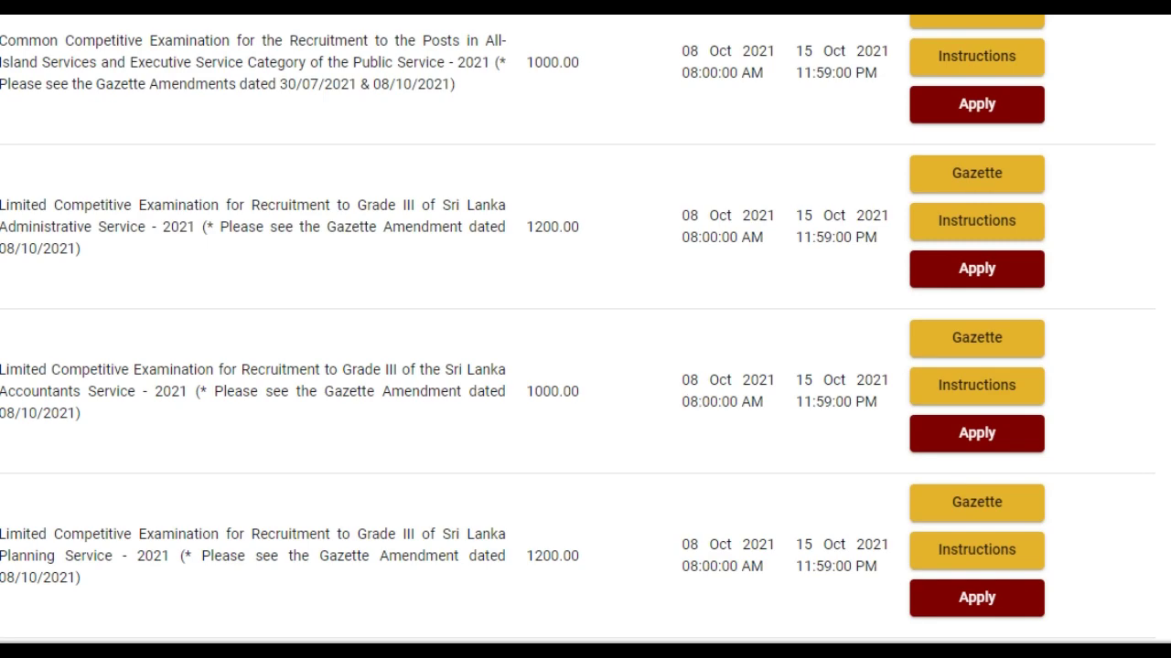
# - Find the People's Bank Management Trainees exam (fee 1200.00, closes 08 Nov 2021) and apply
pyautogui.scroll(-5, 686, 406)
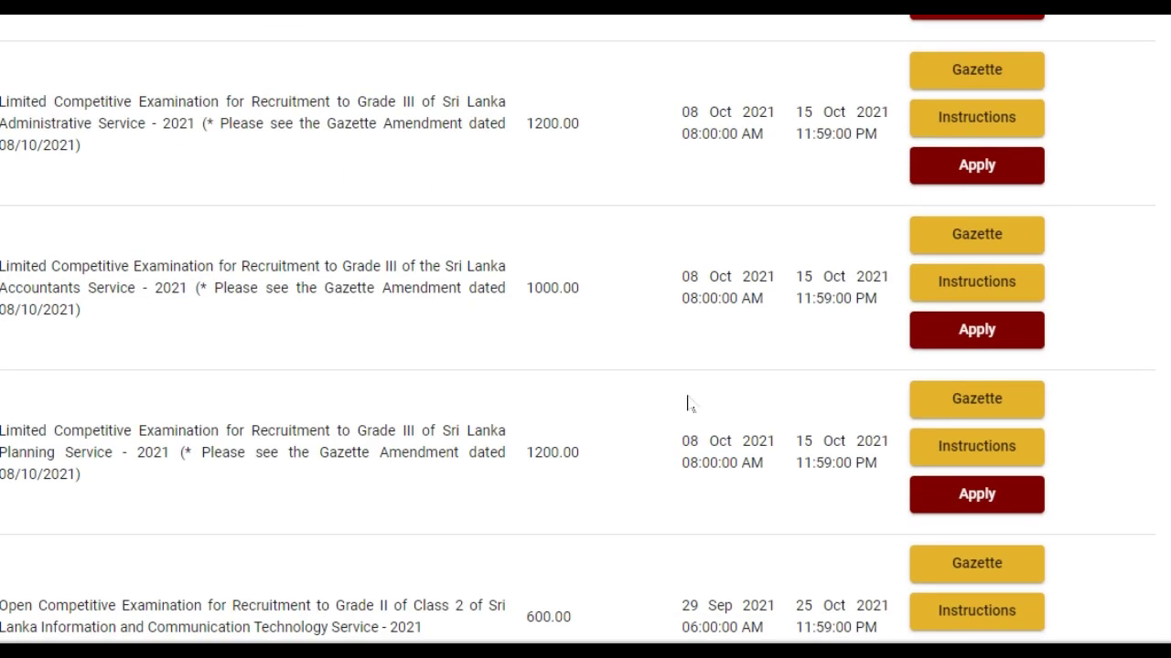
pyautogui.scroll(-2, 692, 405)
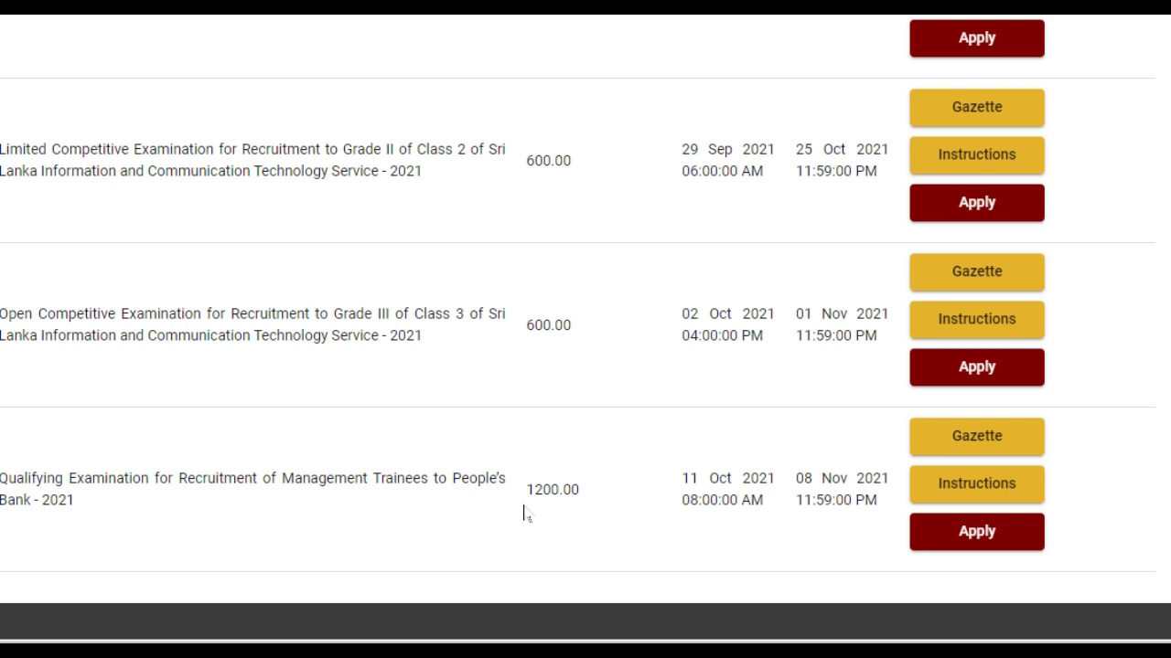
pyautogui.moveTo(527, 487); pyautogui.dragTo(585, 493)
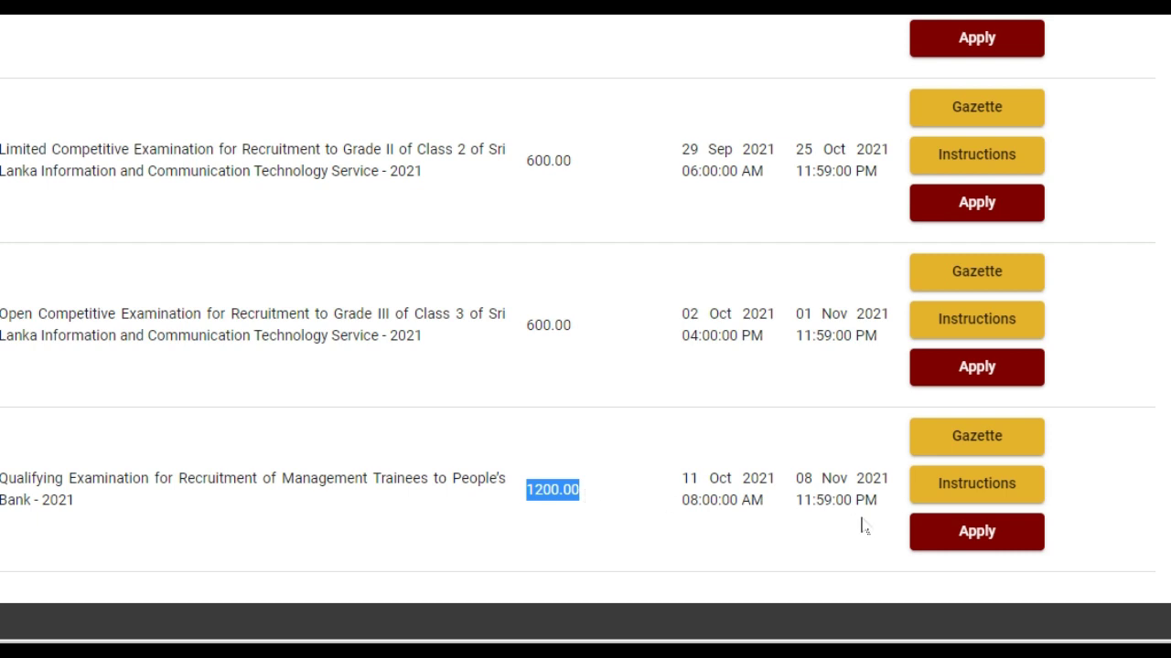
pyautogui.moveTo(794, 478); pyautogui.dragTo(889, 481)
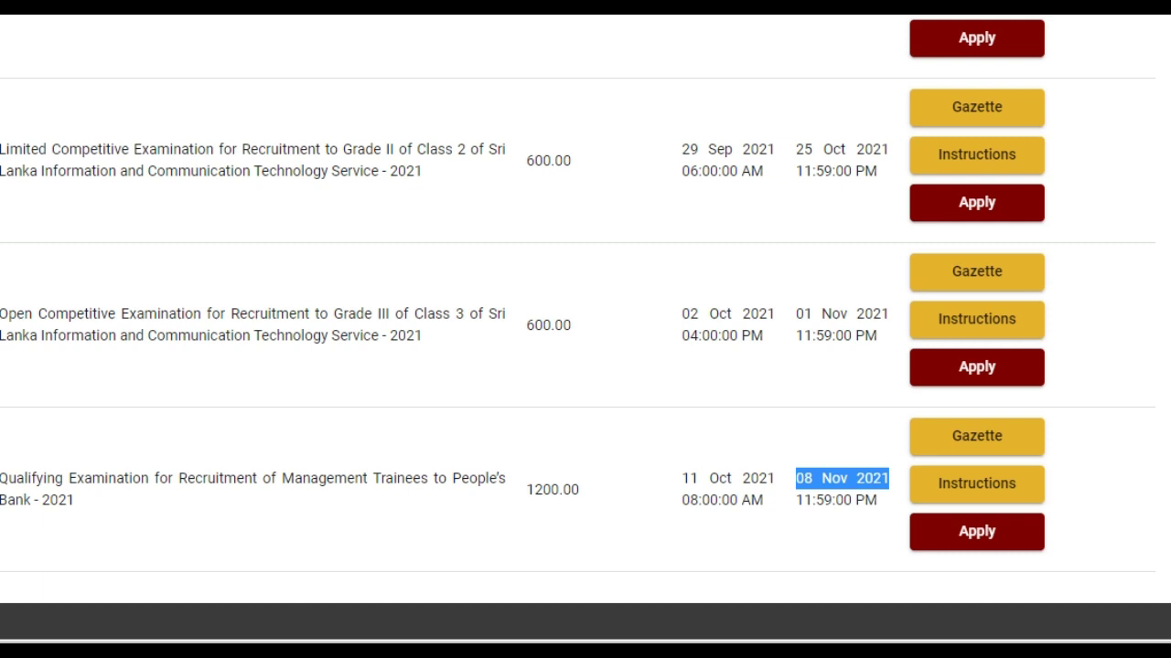
pyautogui.click(796, 525)
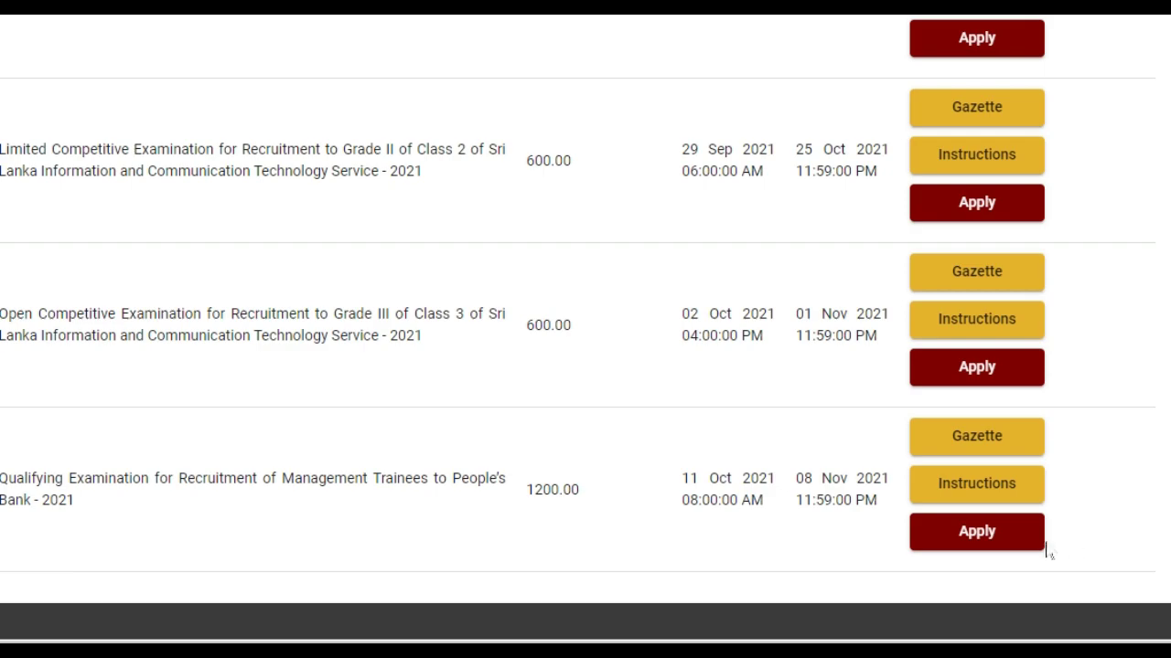
pyautogui.click(976, 533)
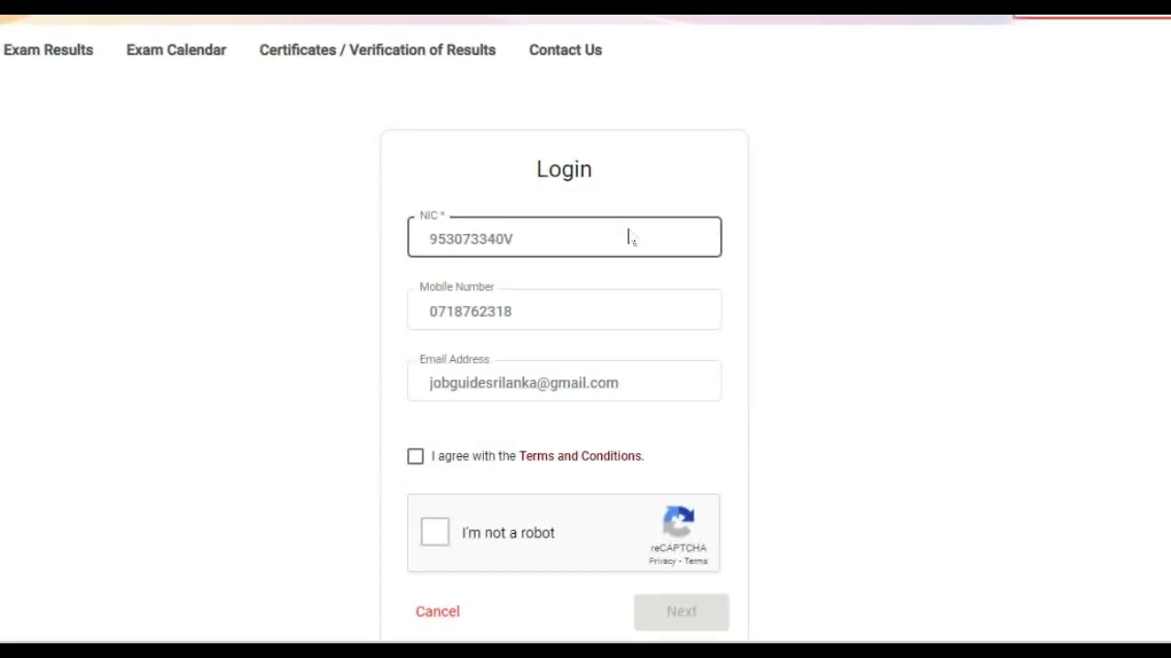
# - Check the NIC, mobile and e-mail fields, agree to the terms, pass the captcha and request an OTP
pyautogui.click(630, 237)
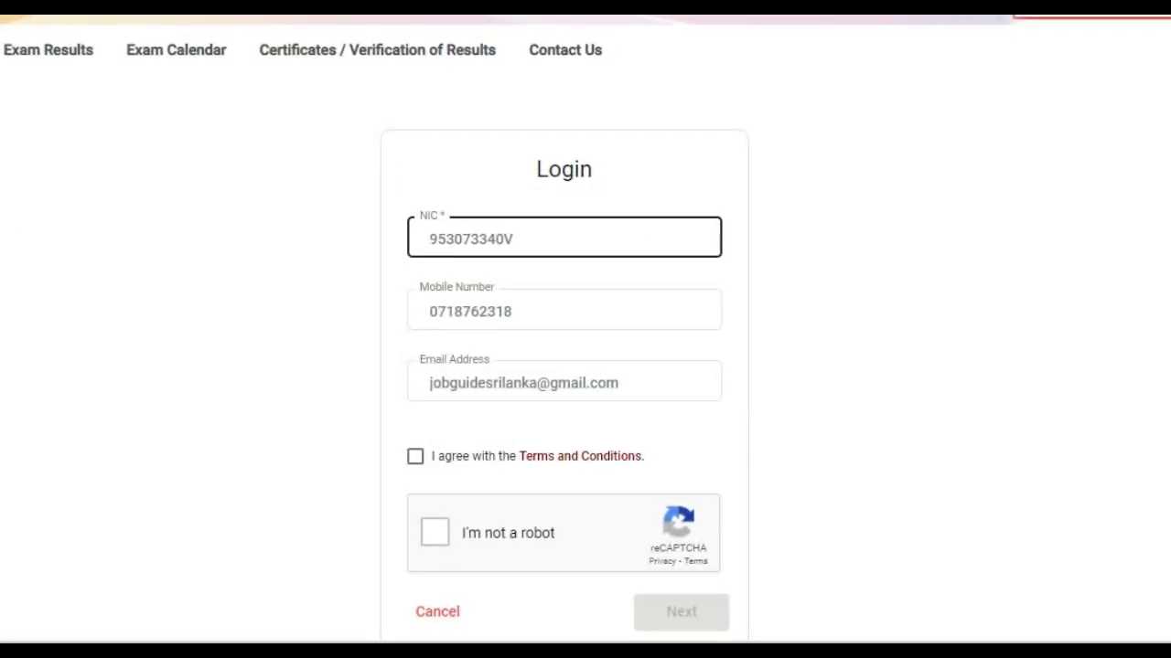
pyautogui.click(567, 238)
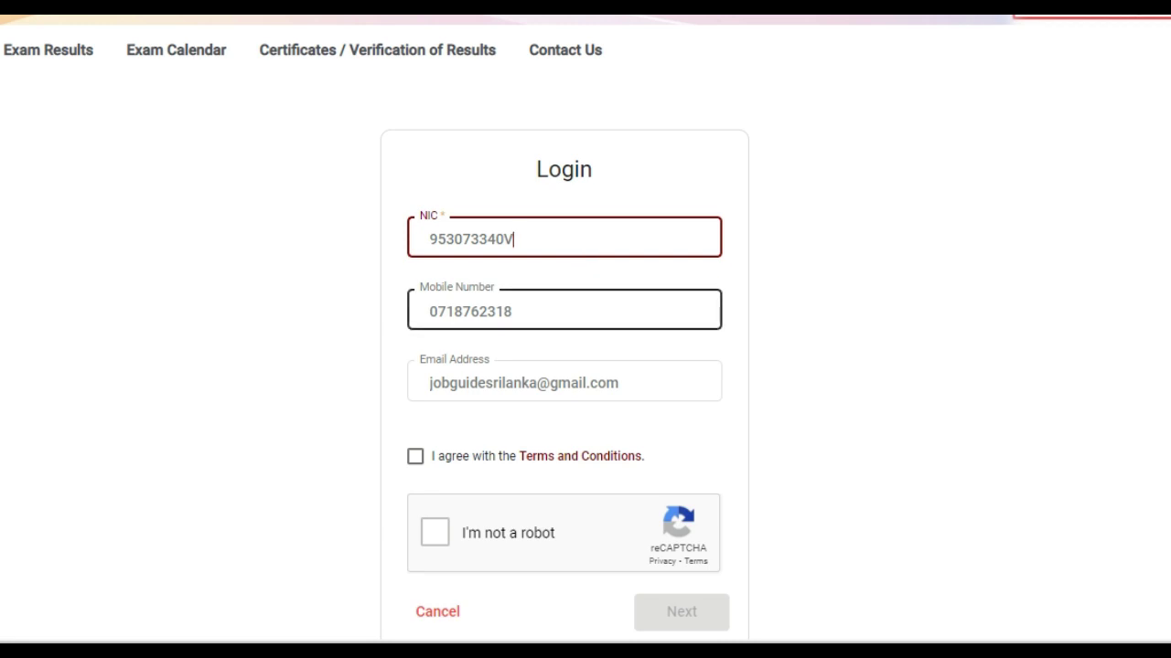
pyautogui.click(544, 312)
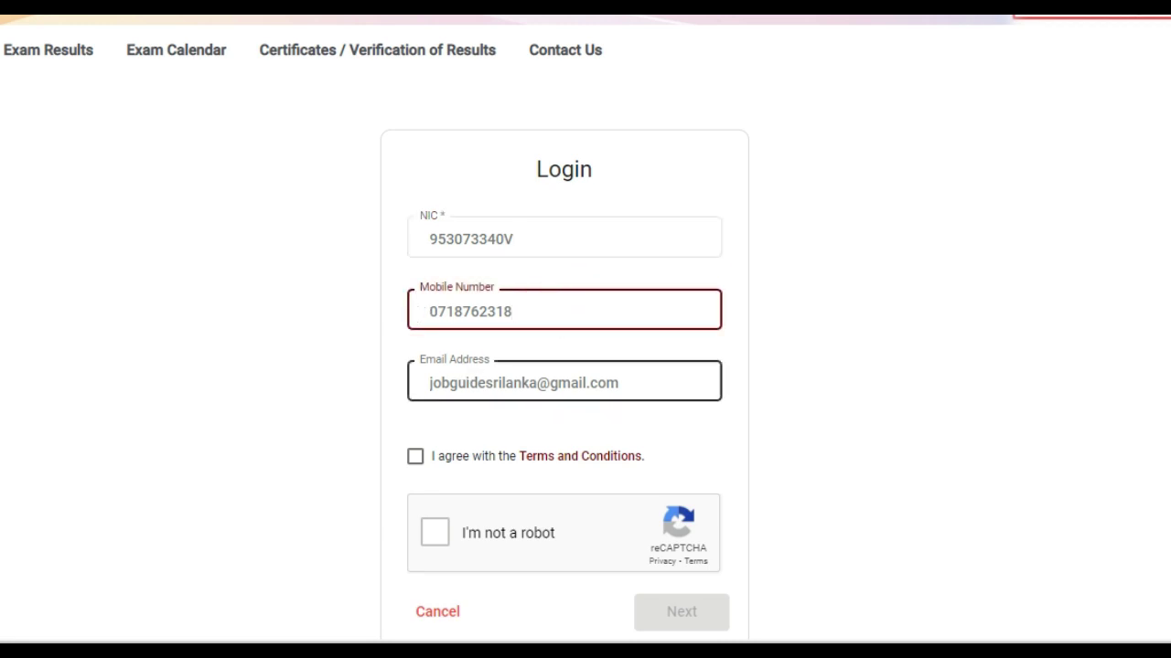
pyautogui.click(633, 384)
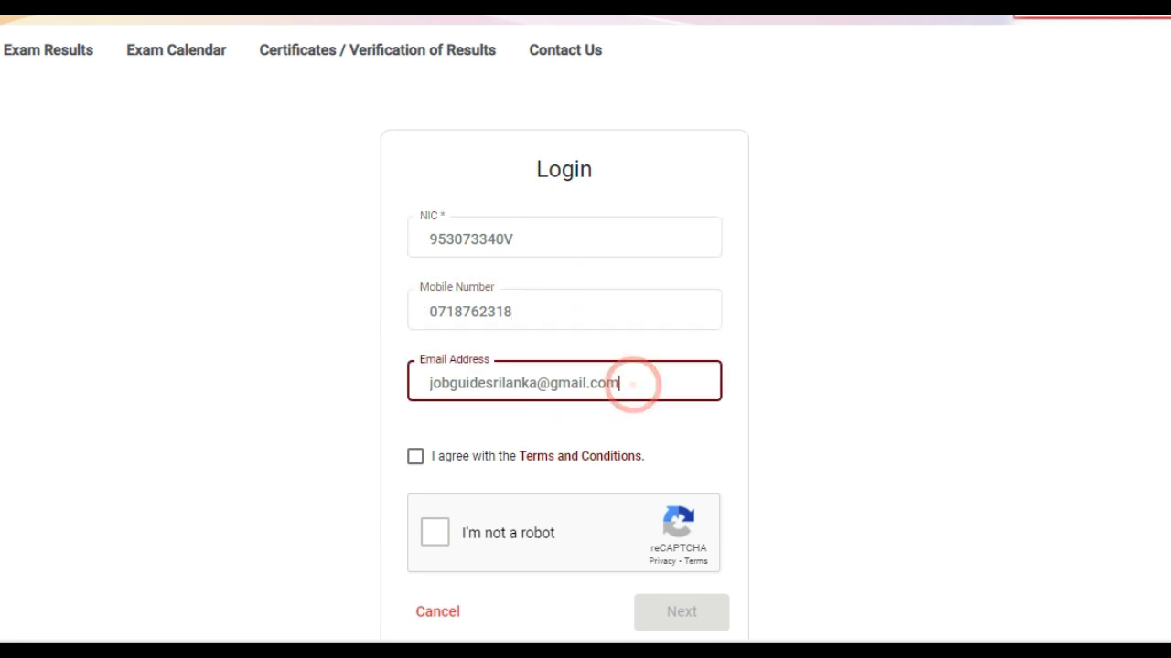
pyautogui.click(416, 457)
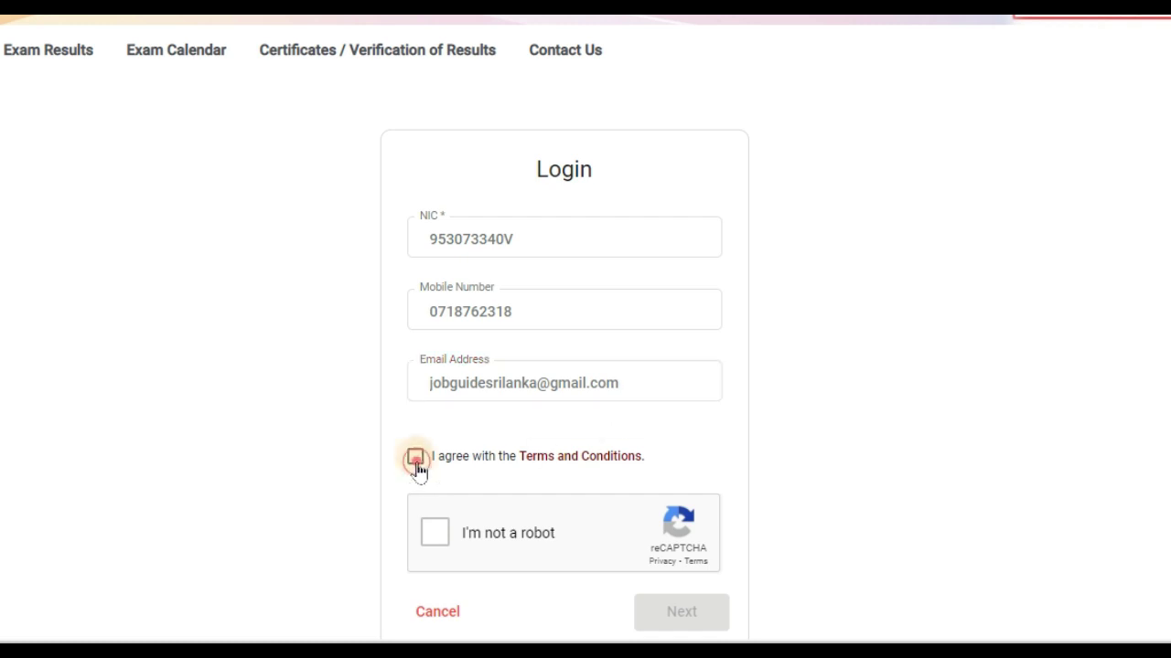
pyautogui.click(436, 532)
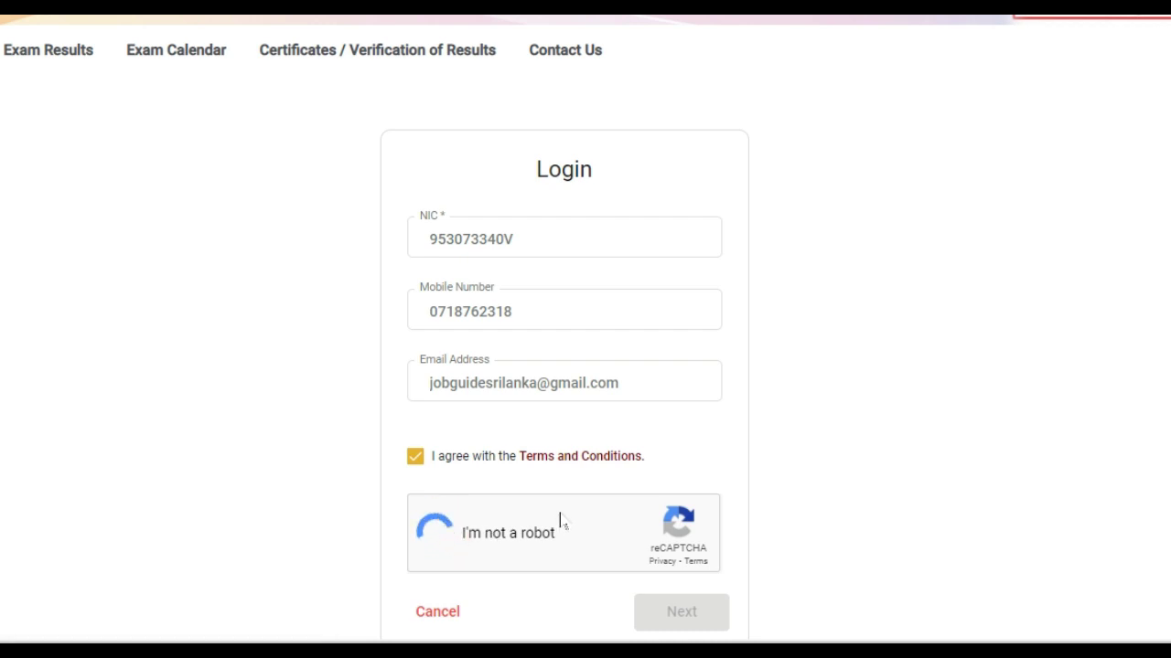
pyautogui.click(697, 625)
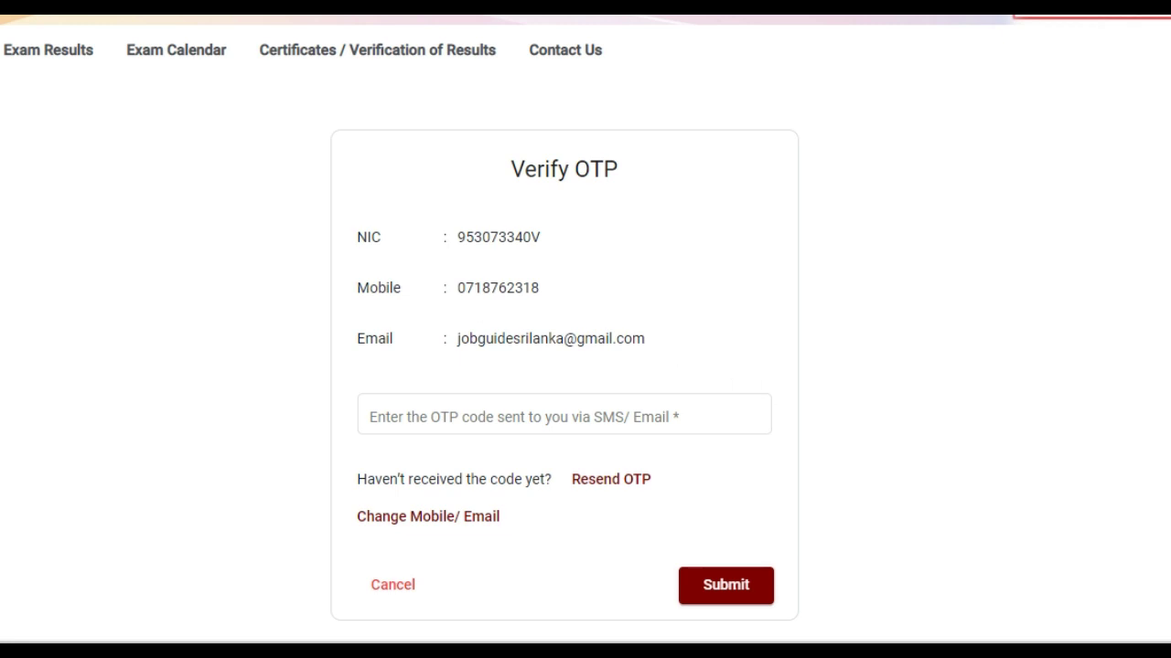
# - Enter the OTP code received by SMS/e-mail and submit it
pyautogui.click(494, 416)
pyautogui.click(485, 417)
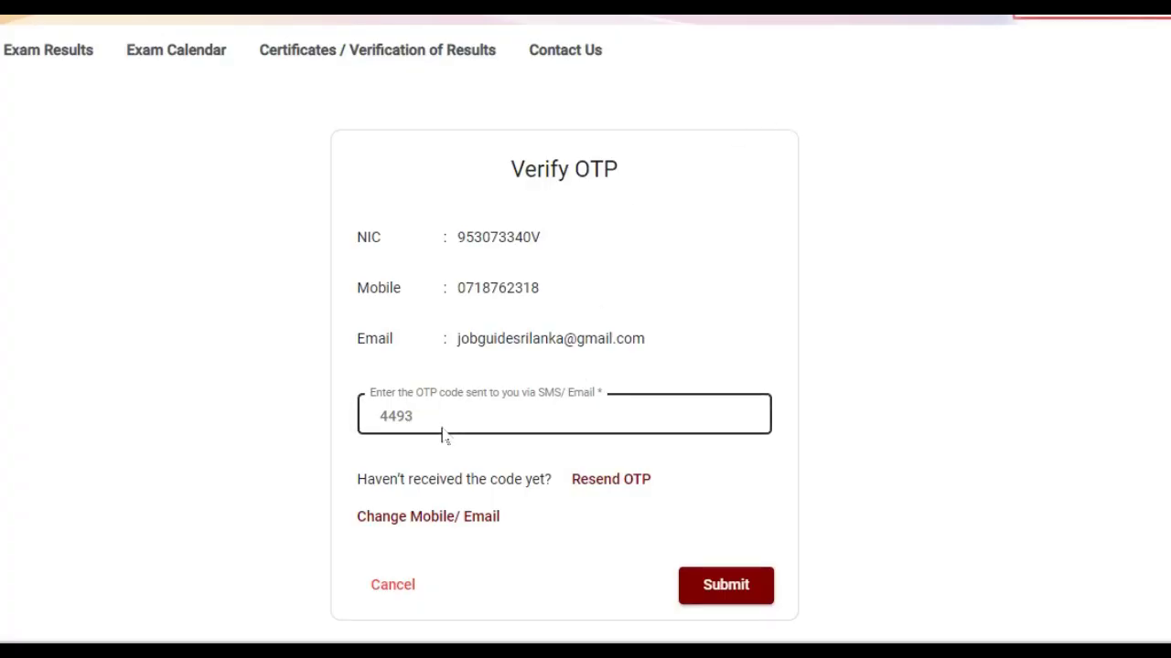
pyautogui.click(715, 584)
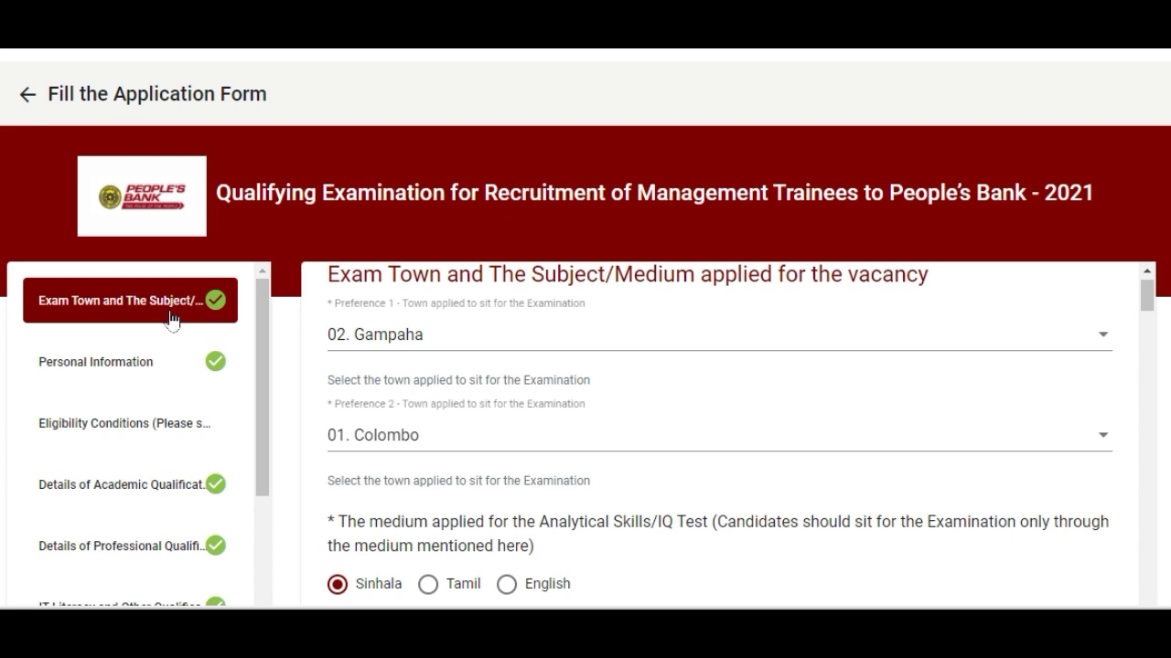
# - Browse the form sections from Personal Information through Working Experience
pyautogui.click(119, 365)
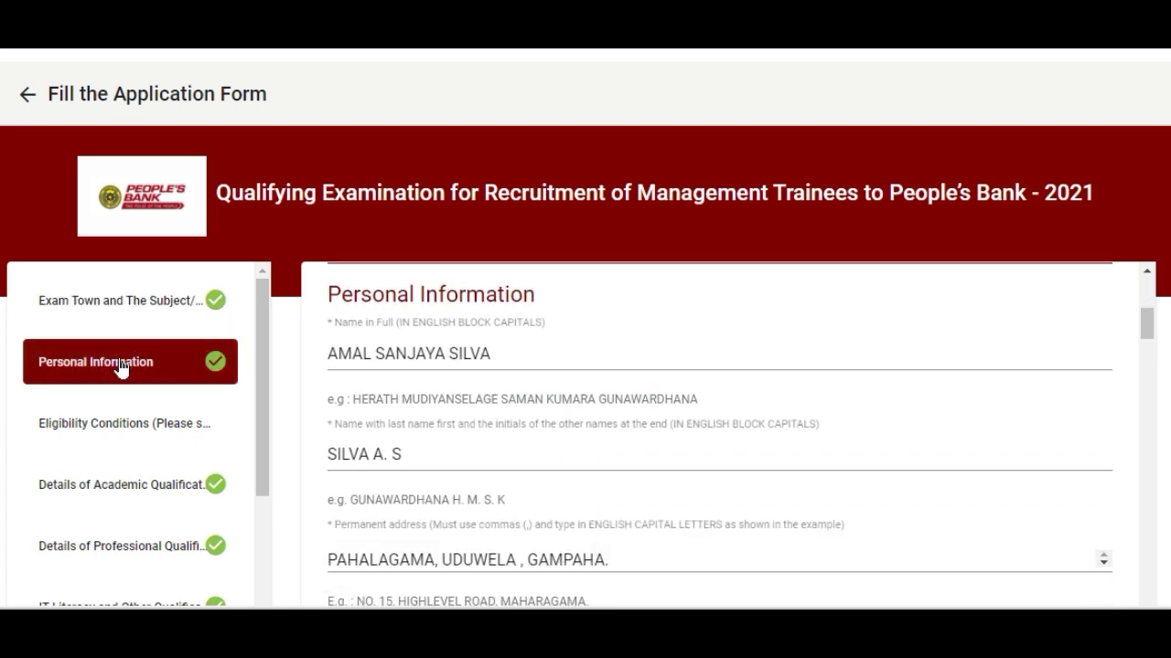
pyautogui.click(114, 434)
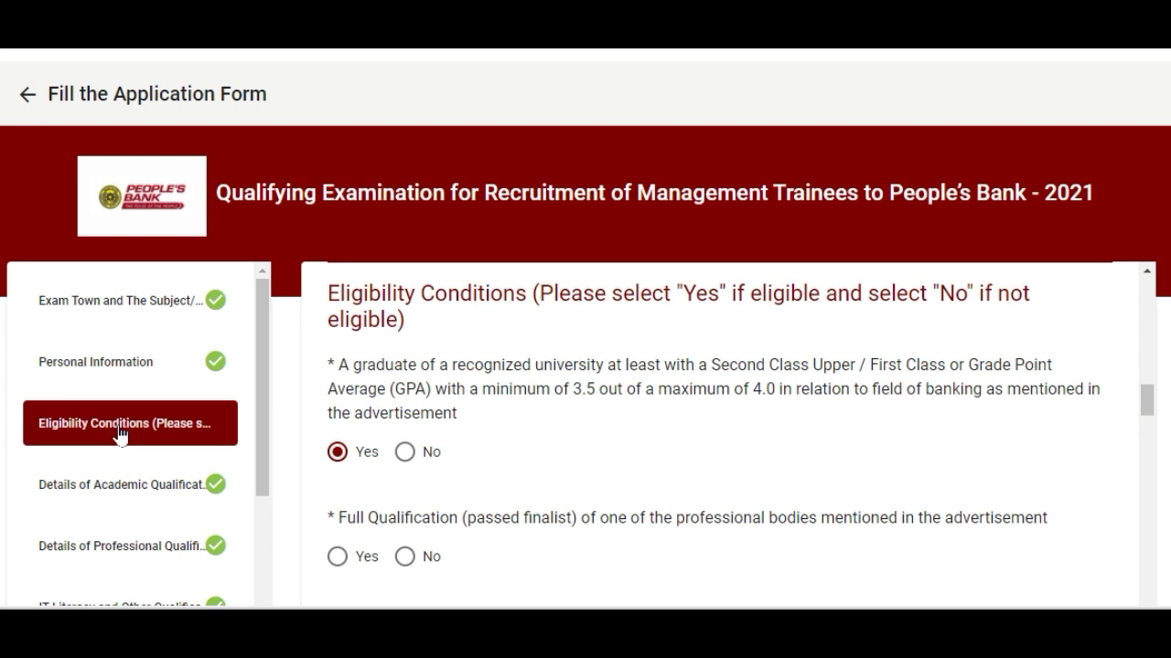
pyautogui.click(161, 494)
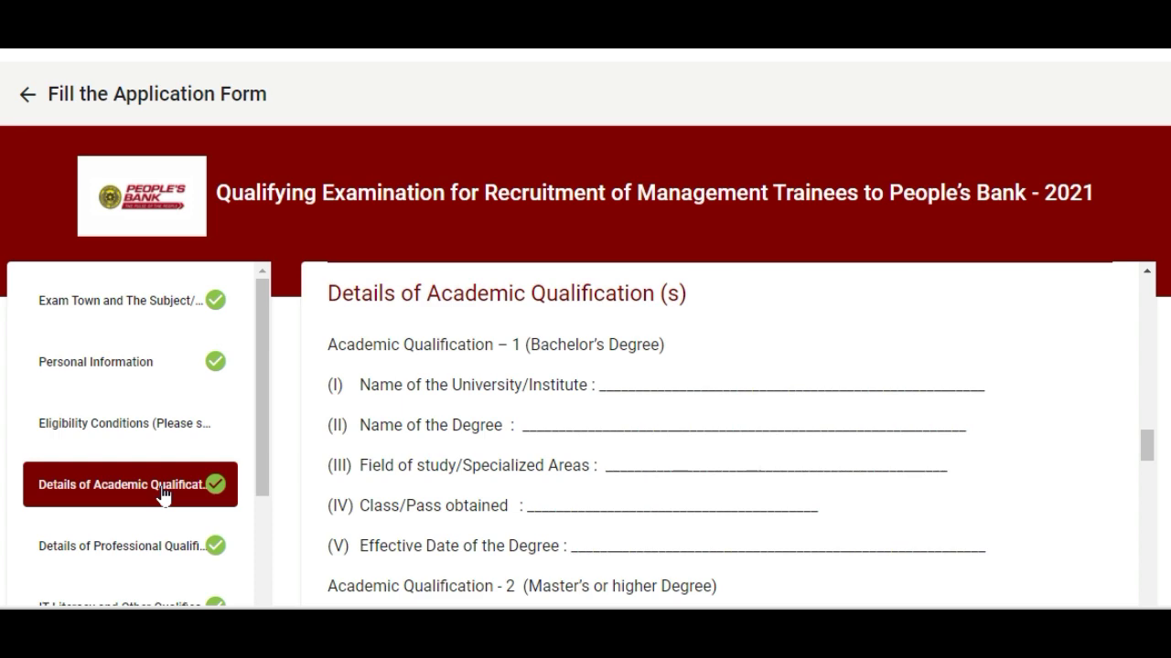
pyautogui.click(137, 546)
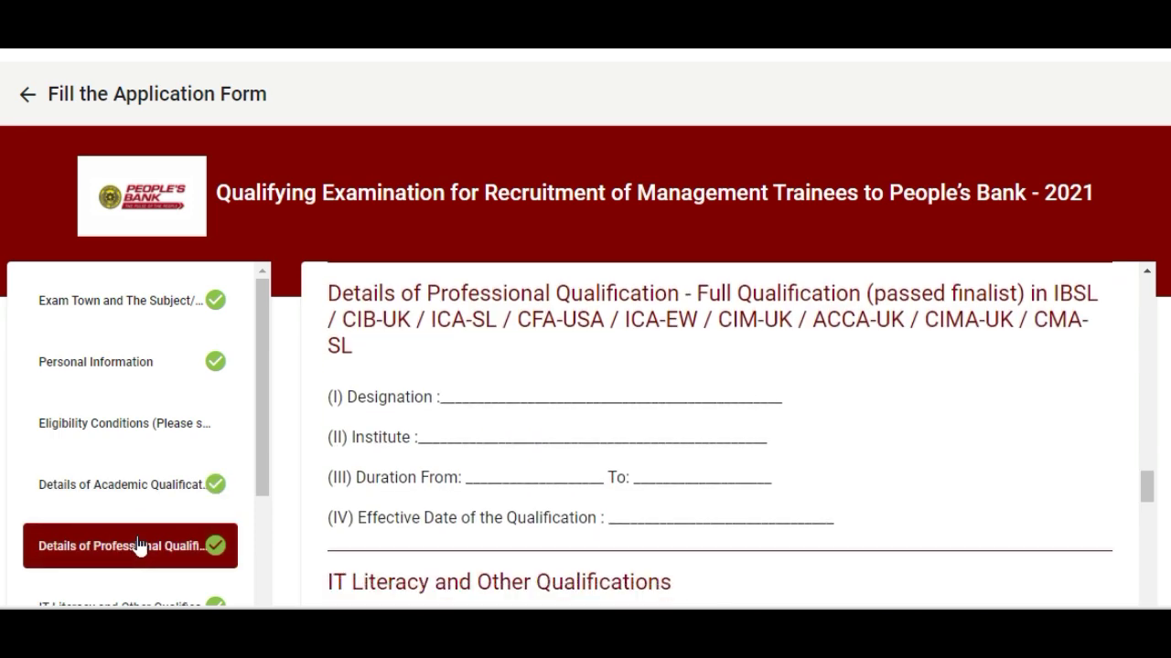
pyautogui.scroll(-1, 146, 540)
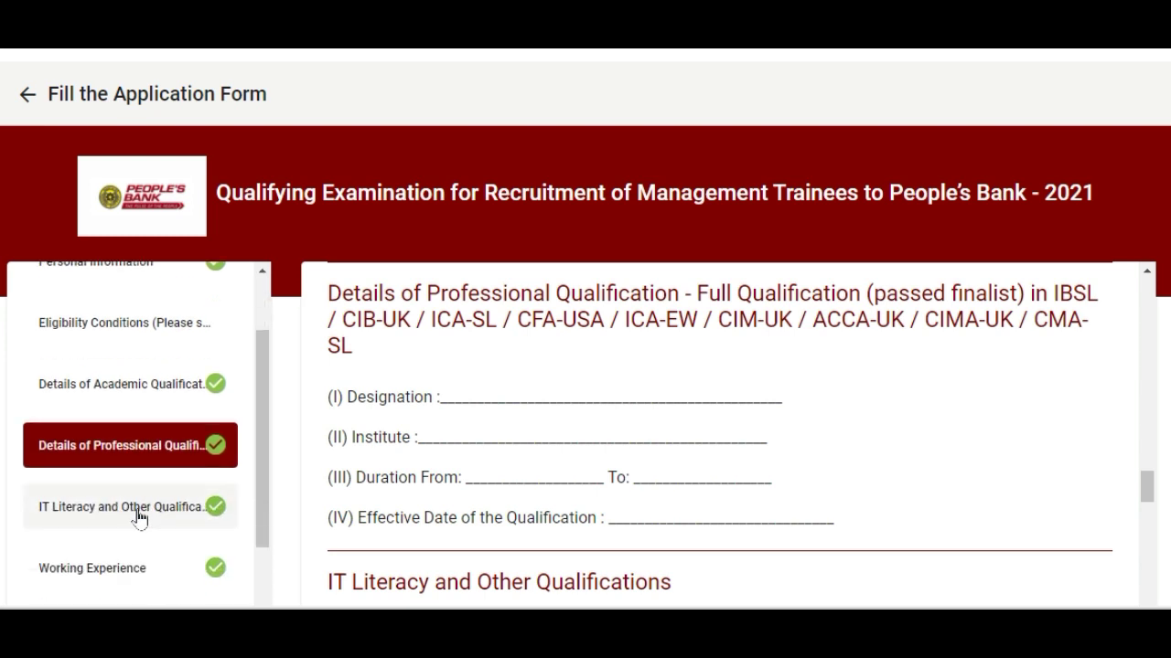
pyautogui.click(142, 517)
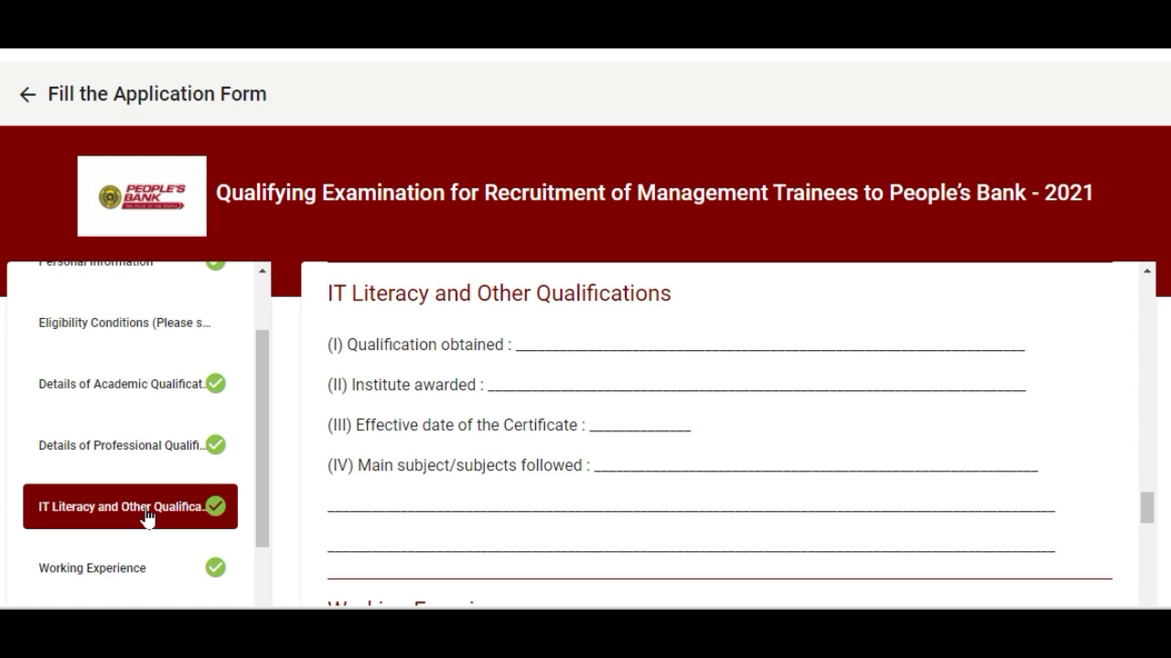
pyautogui.scroll(-1, 147, 516)
pyautogui.click(136, 486)
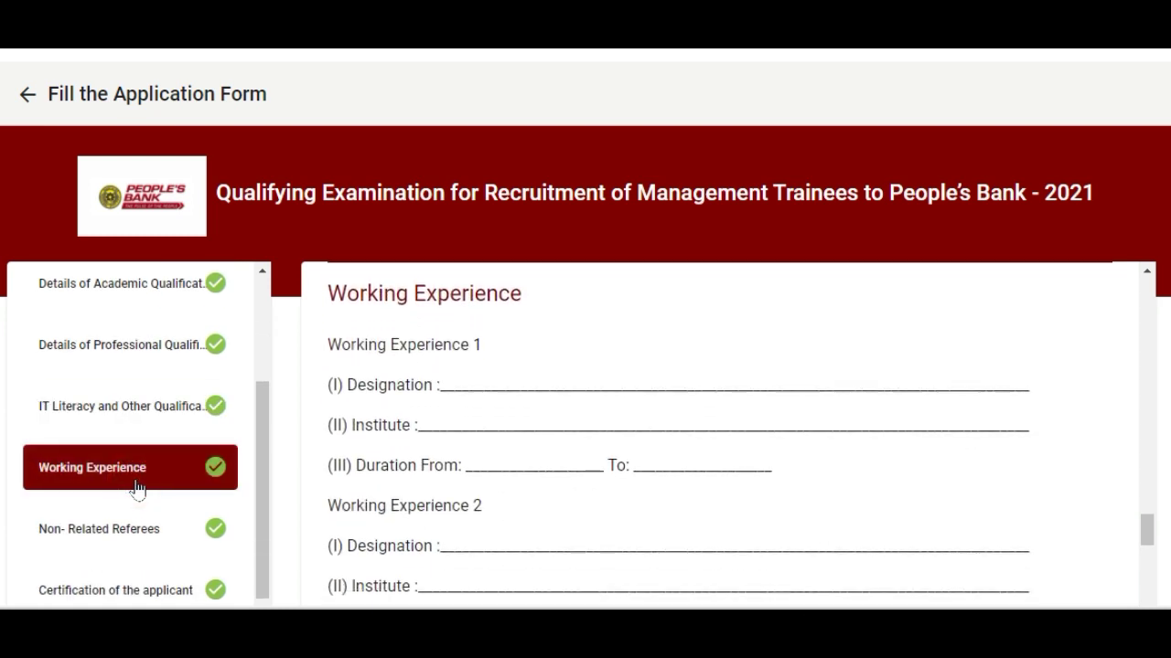
pyautogui.scroll(-1, 136, 487)
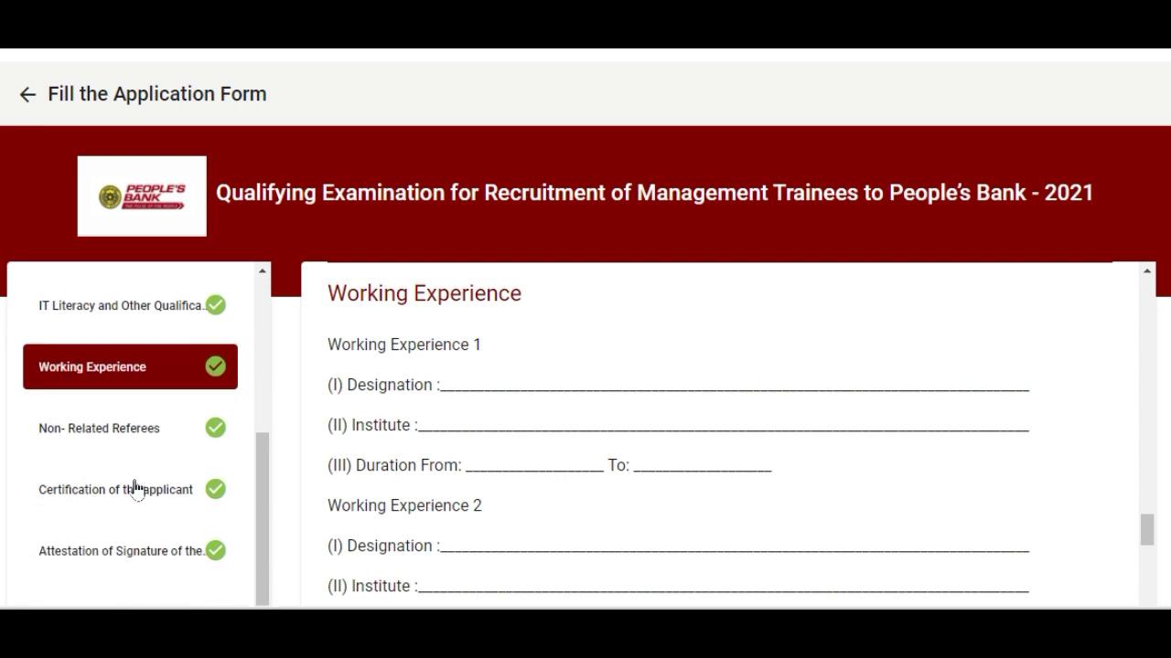
# - Review the Non-Related Referees, Certification of the applicant and Attestation of Signature sections
pyautogui.click(124, 428)
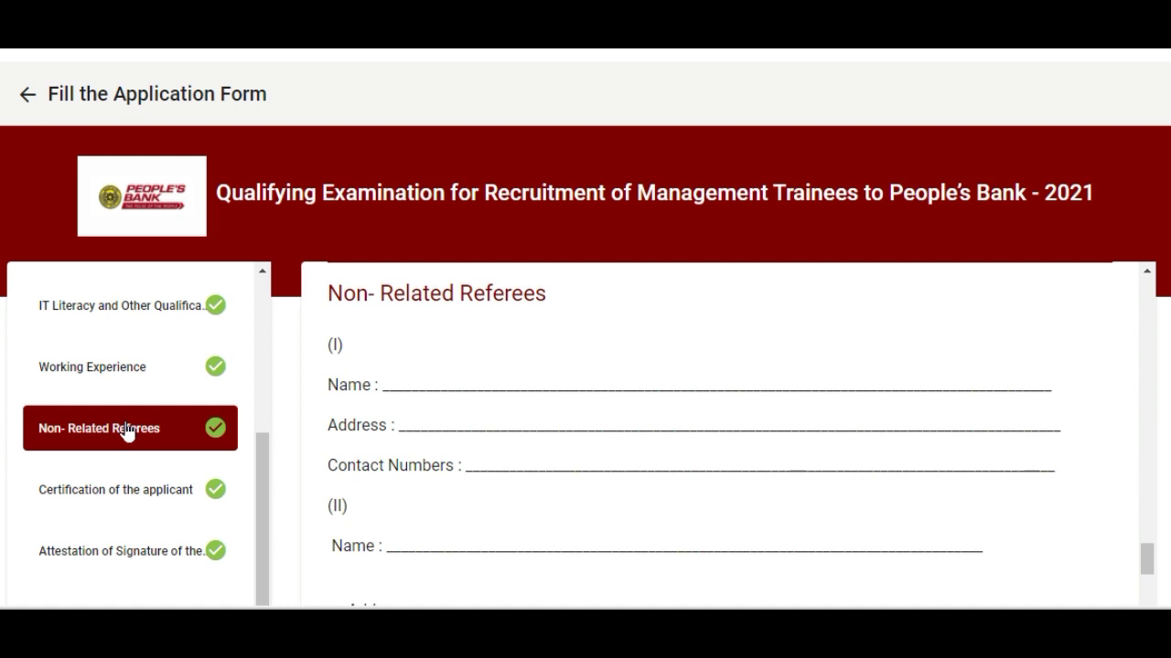
pyautogui.click(125, 501)
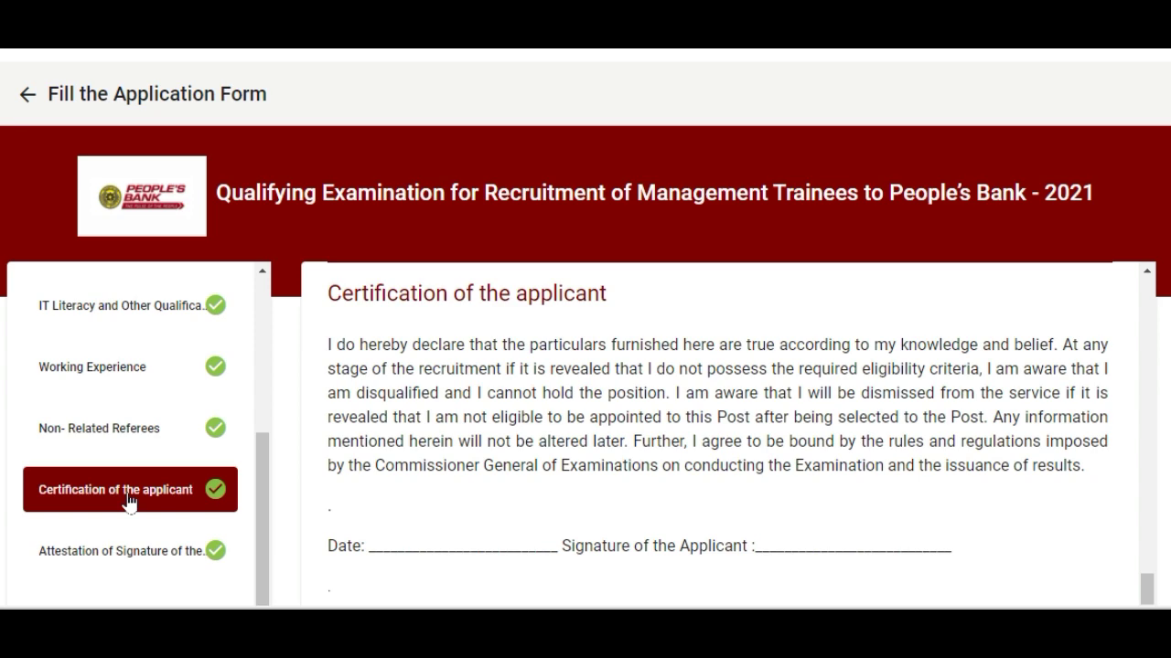
pyautogui.click(124, 549)
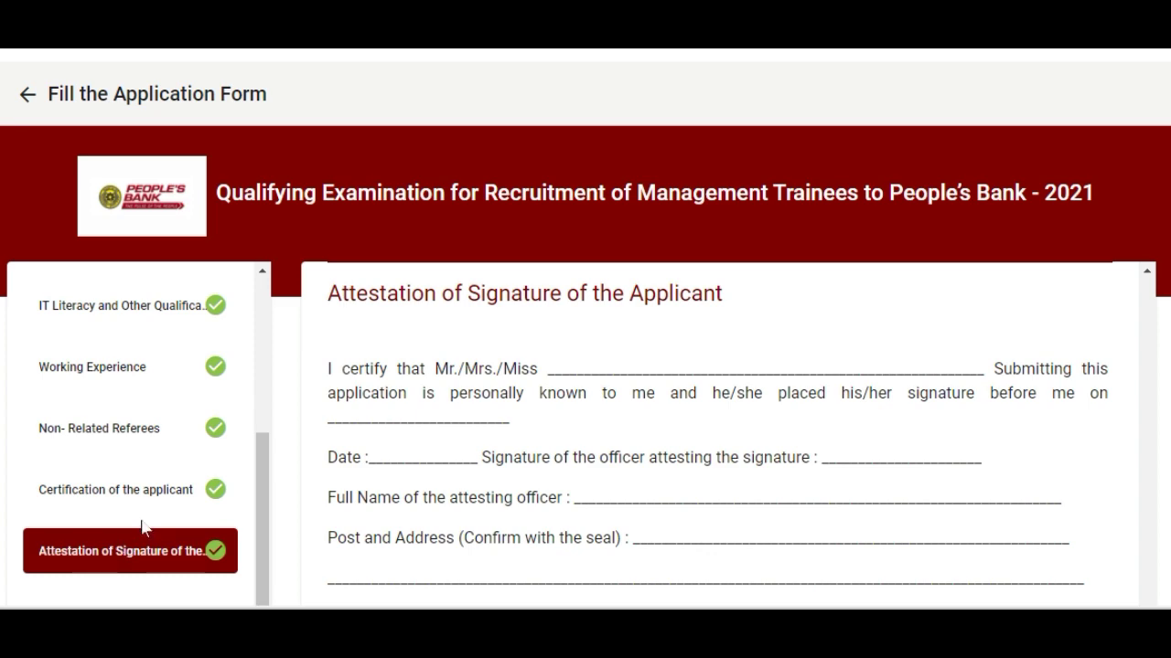
pyautogui.scroll(-1, 570, 489)
pyautogui.scroll(-2, 570, 486)
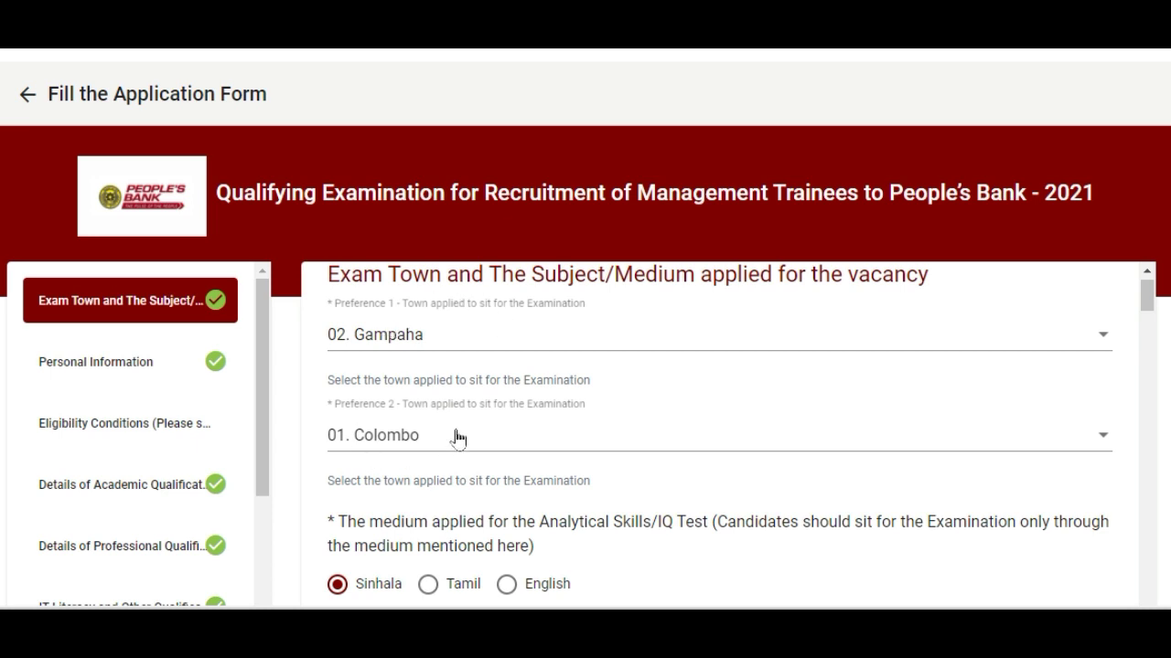
# - Keep 02. Gampaha and 01. Colombo as exam-town preferences 1 and 2, with Sinhala medium
pyautogui.click(620, 340)
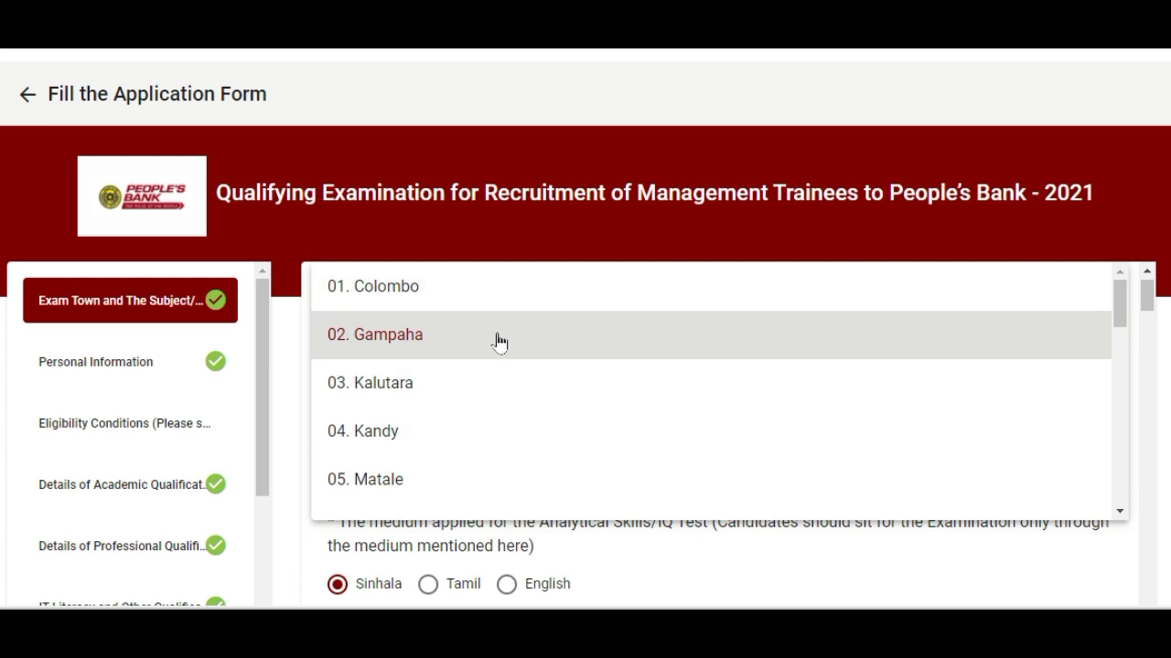
pyautogui.click(497, 342)
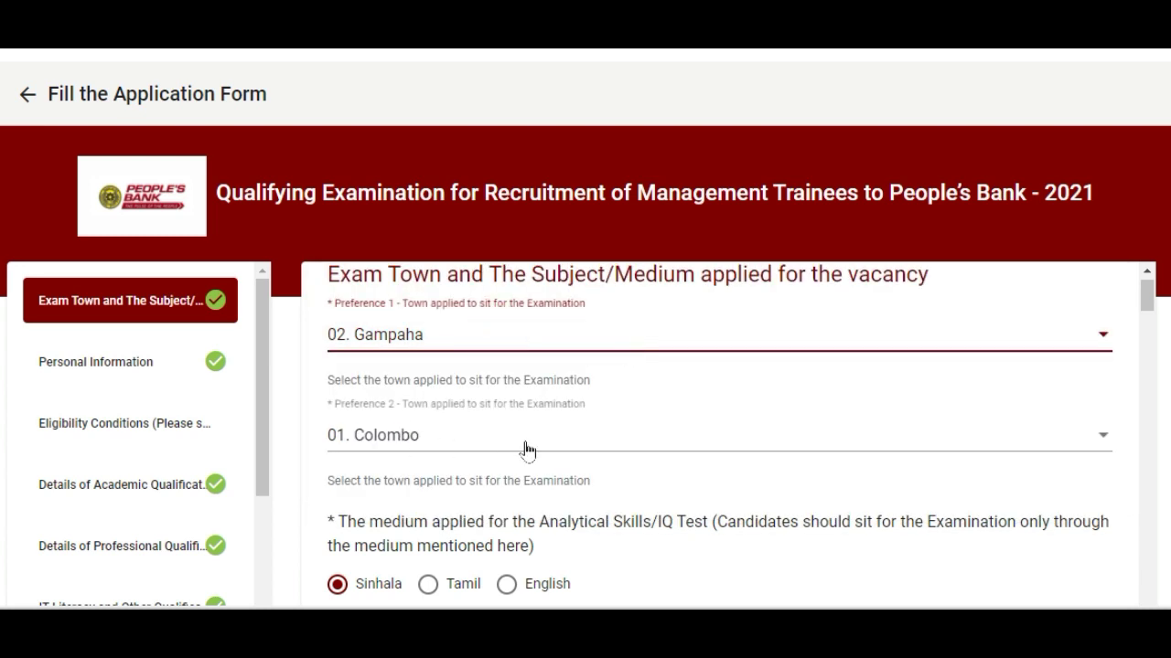
pyautogui.click(595, 437)
pyautogui.click(402, 229)
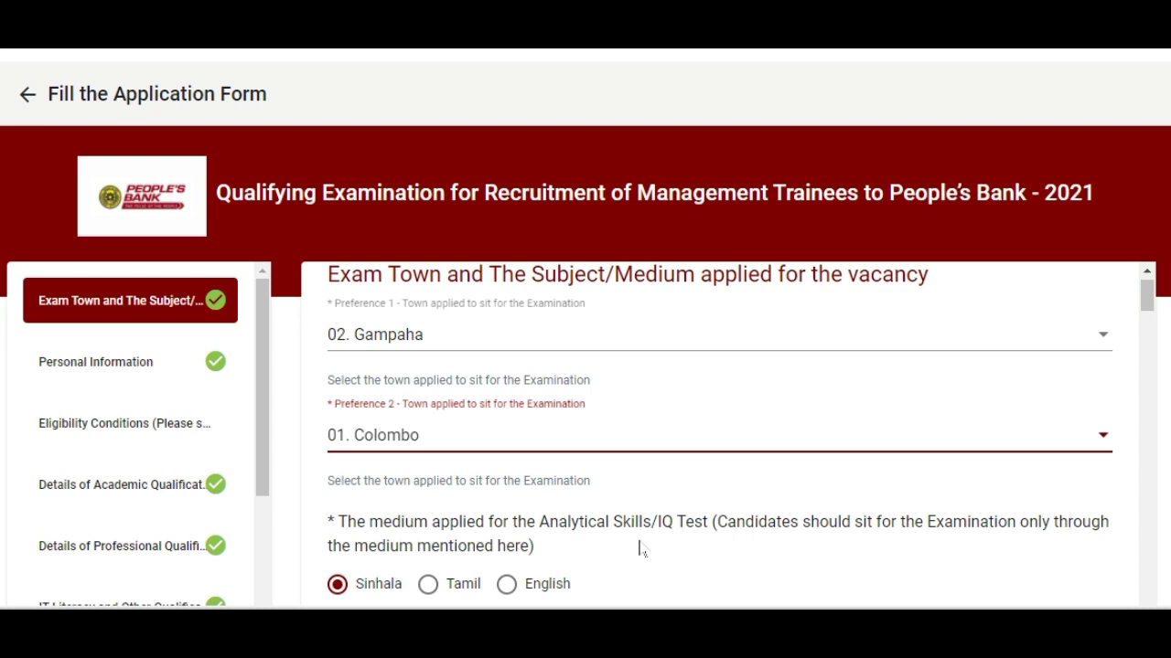
pyautogui.click(338, 586)
pyautogui.click(107, 360)
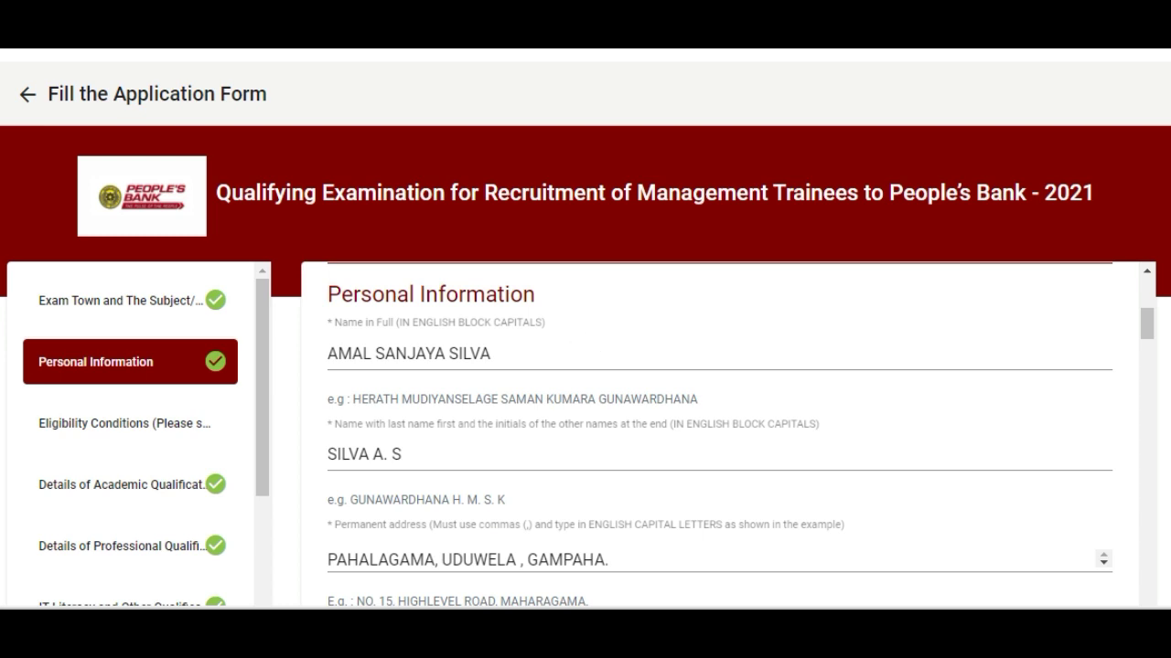
# - Check the full name, initials, permanent address, NIC, and mobile and fixed phone entries
pyautogui.click(501, 356)
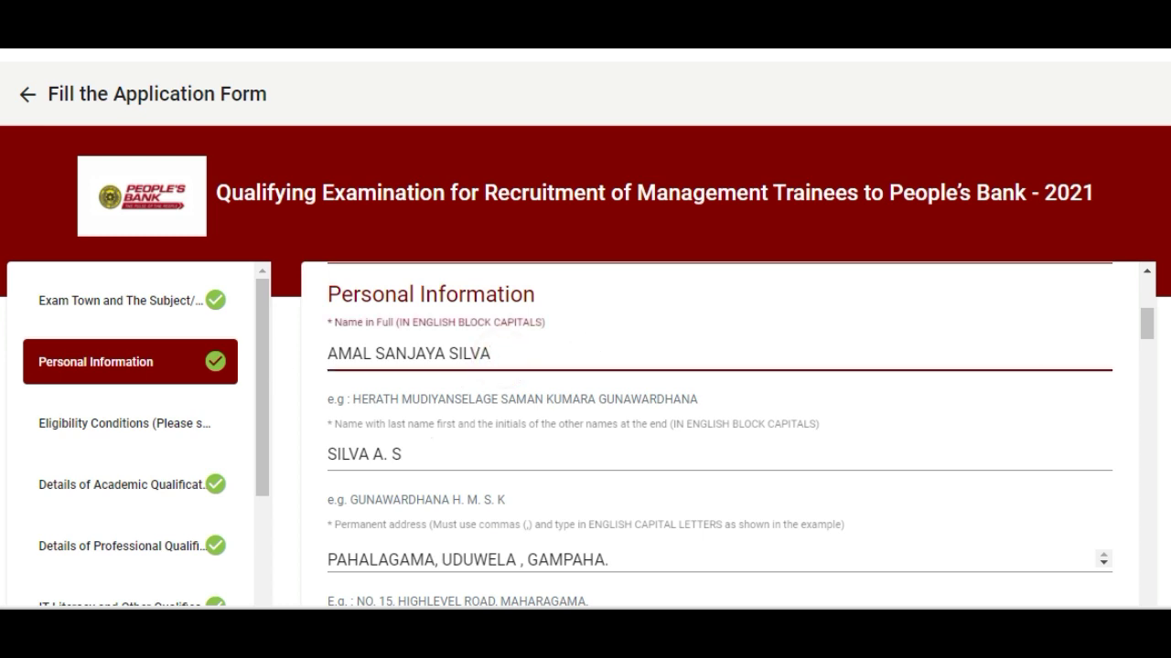
pyautogui.click(442, 452)
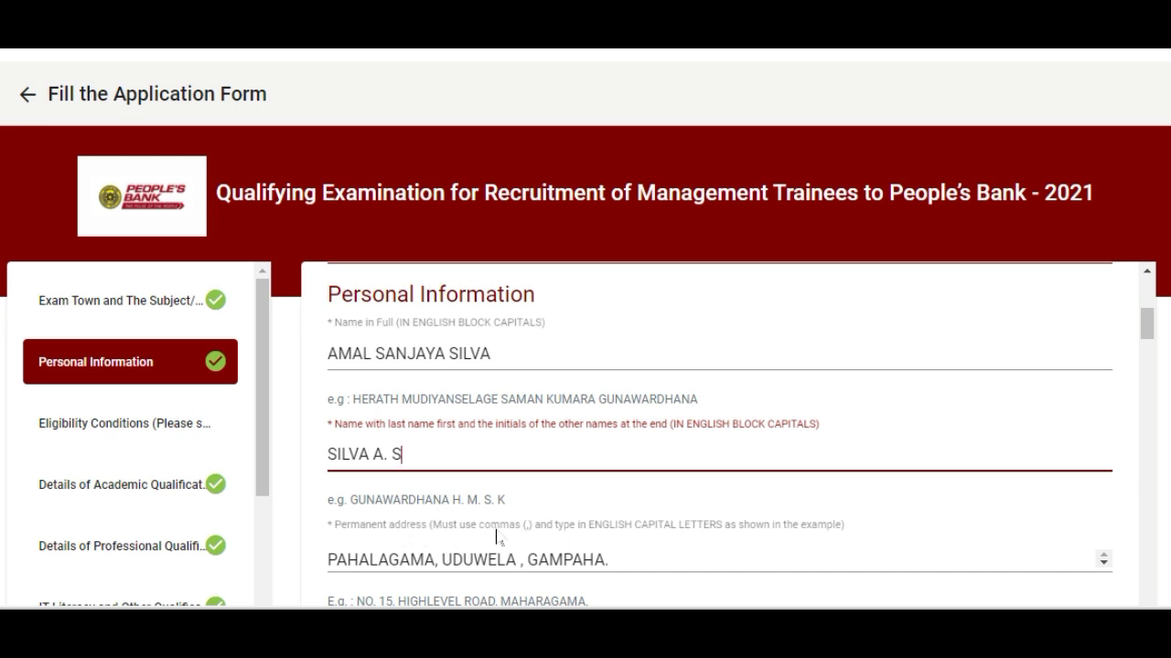
pyautogui.click(617, 557)
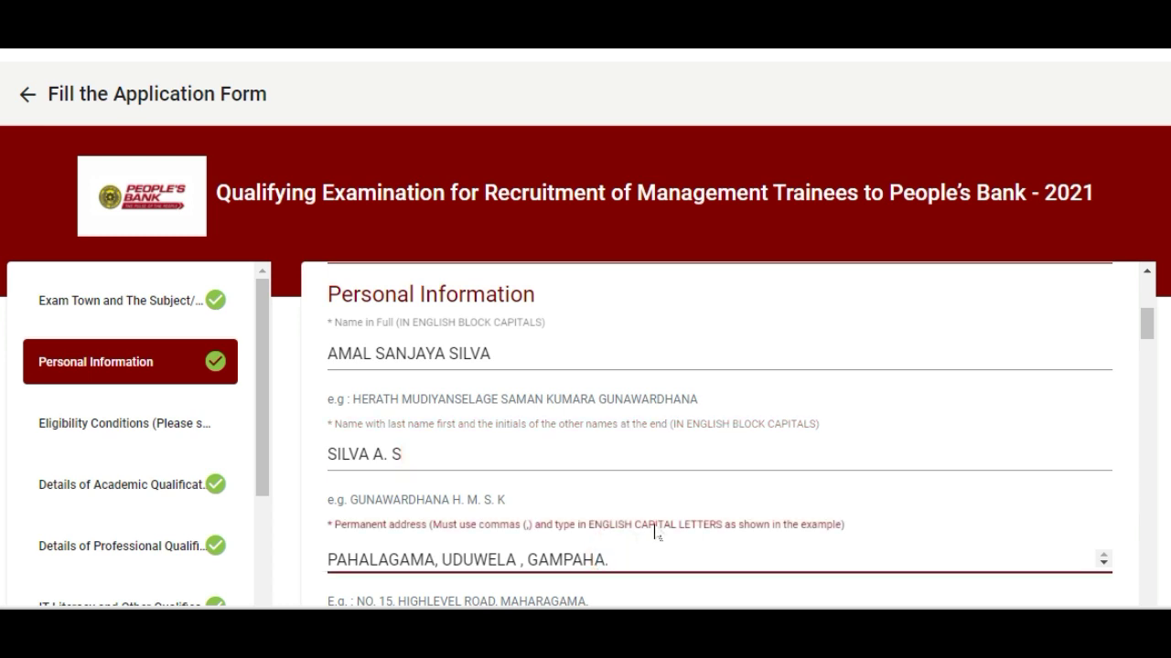
pyautogui.scroll(-1, 668, 510)
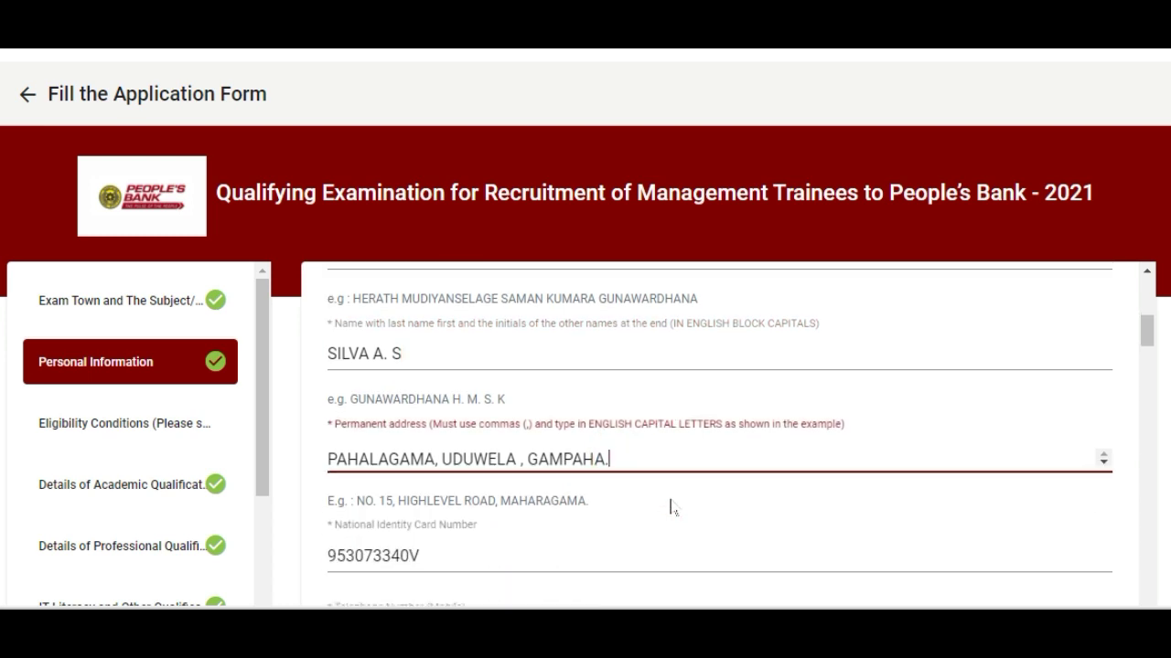
pyautogui.click(446, 553)
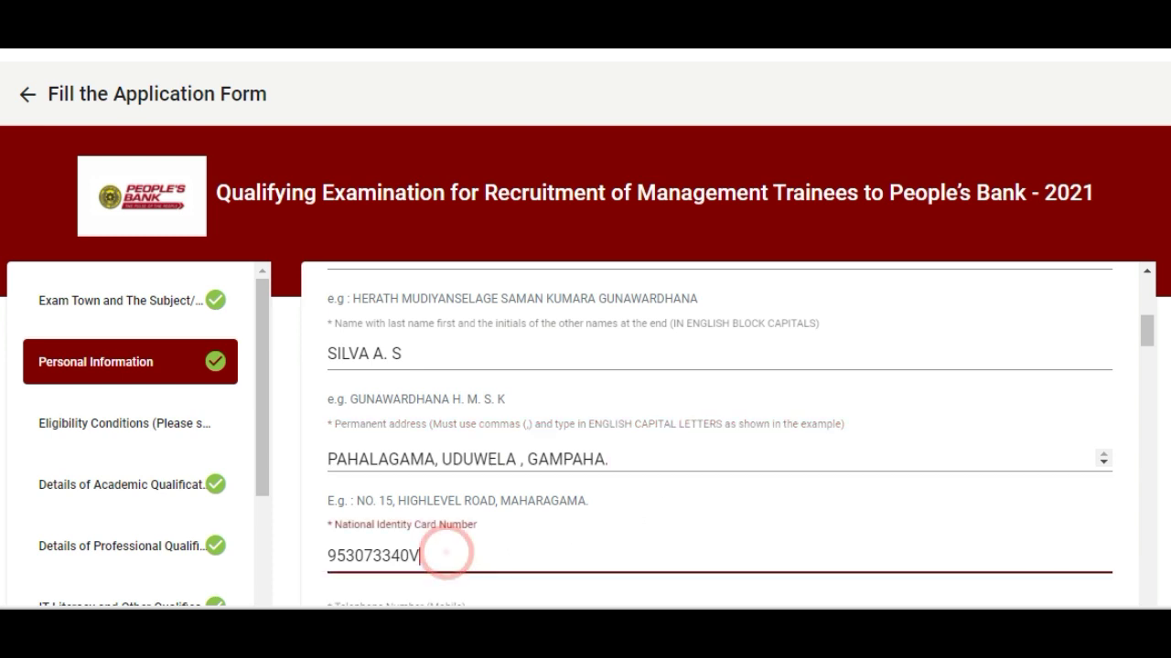
pyautogui.scroll(-2, 594, 495)
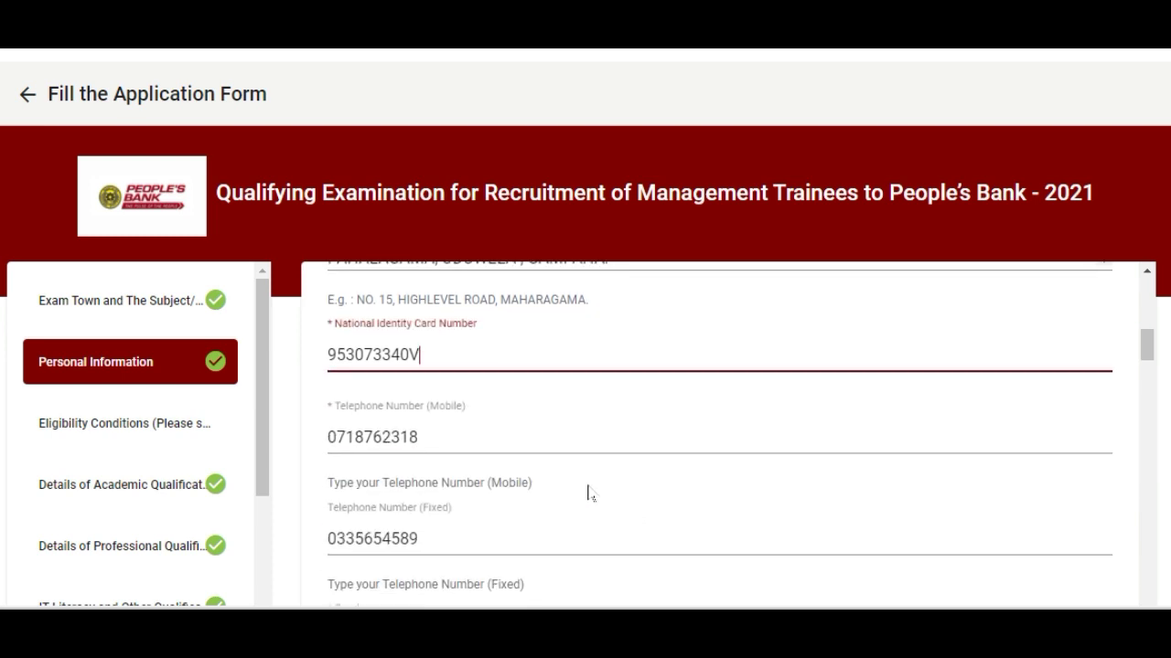
pyautogui.click(440, 428)
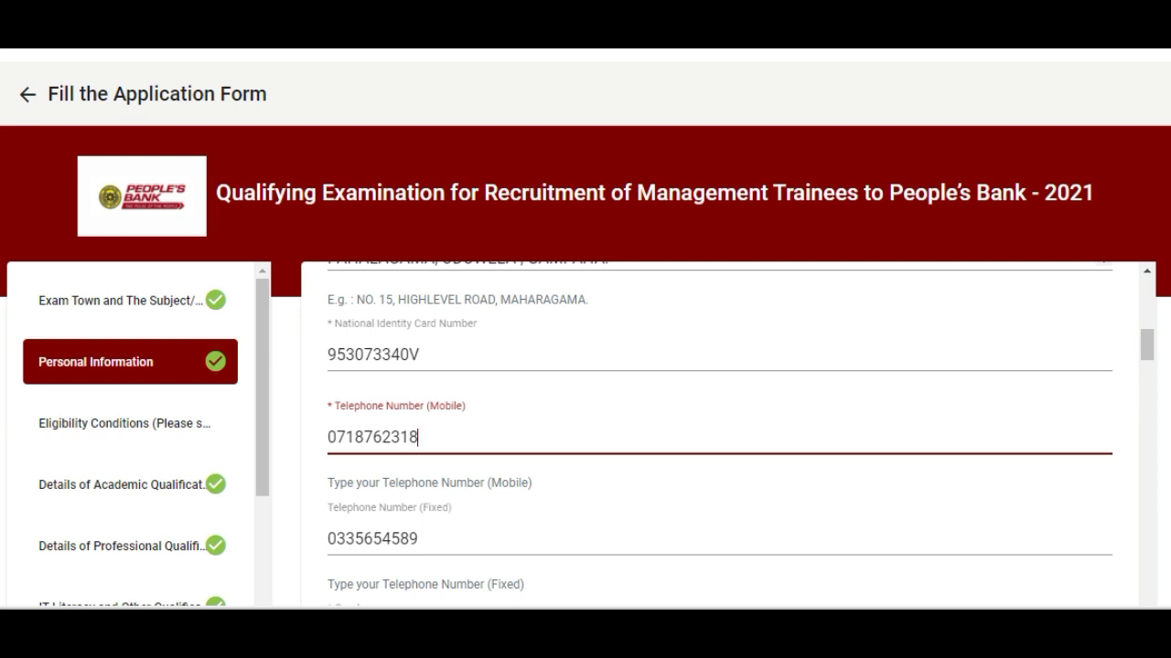
pyautogui.click(482, 529)
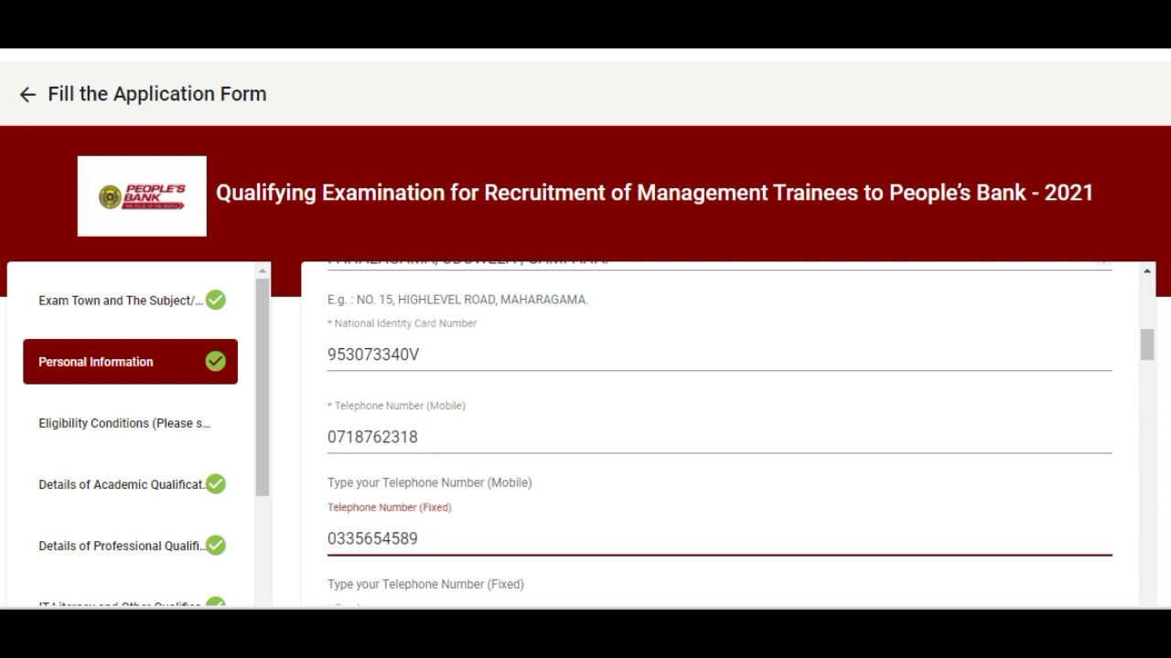
pyautogui.scroll(-2, 482, 528)
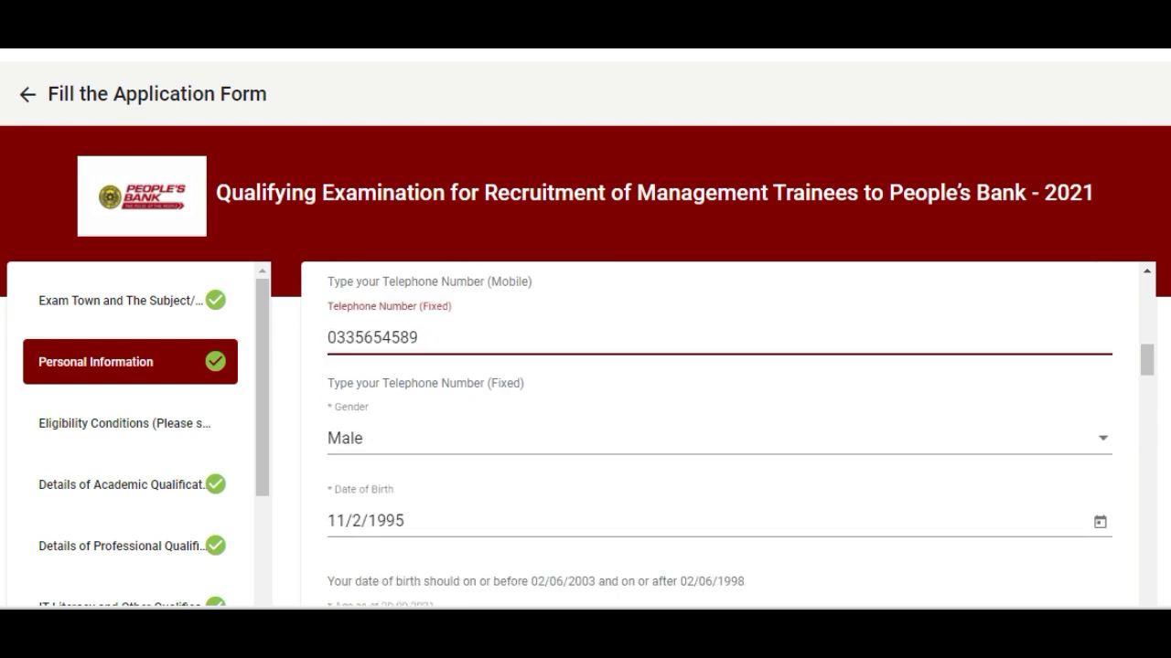
pyautogui.click(409, 438)
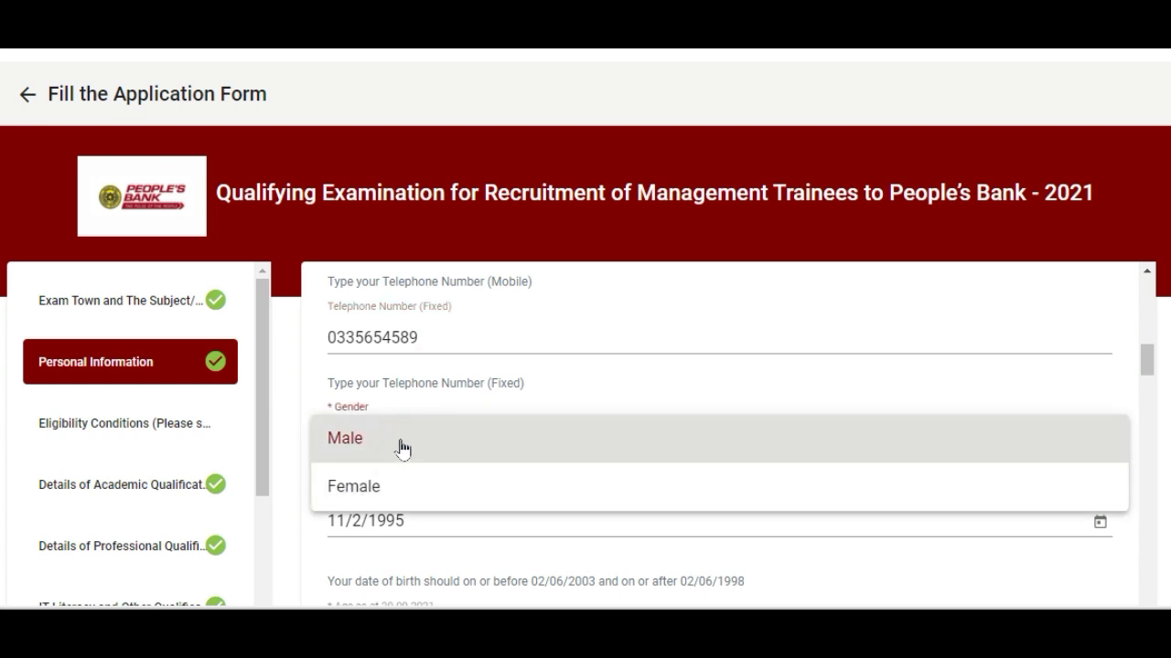
pyautogui.click(401, 440)
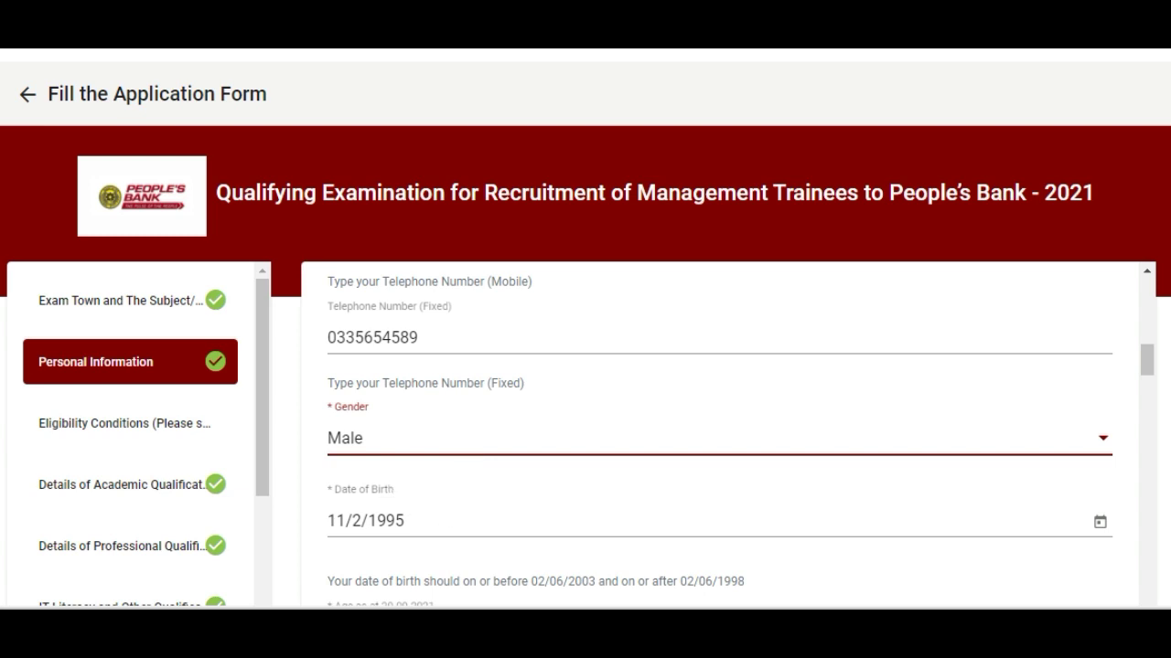
pyautogui.click(428, 529)
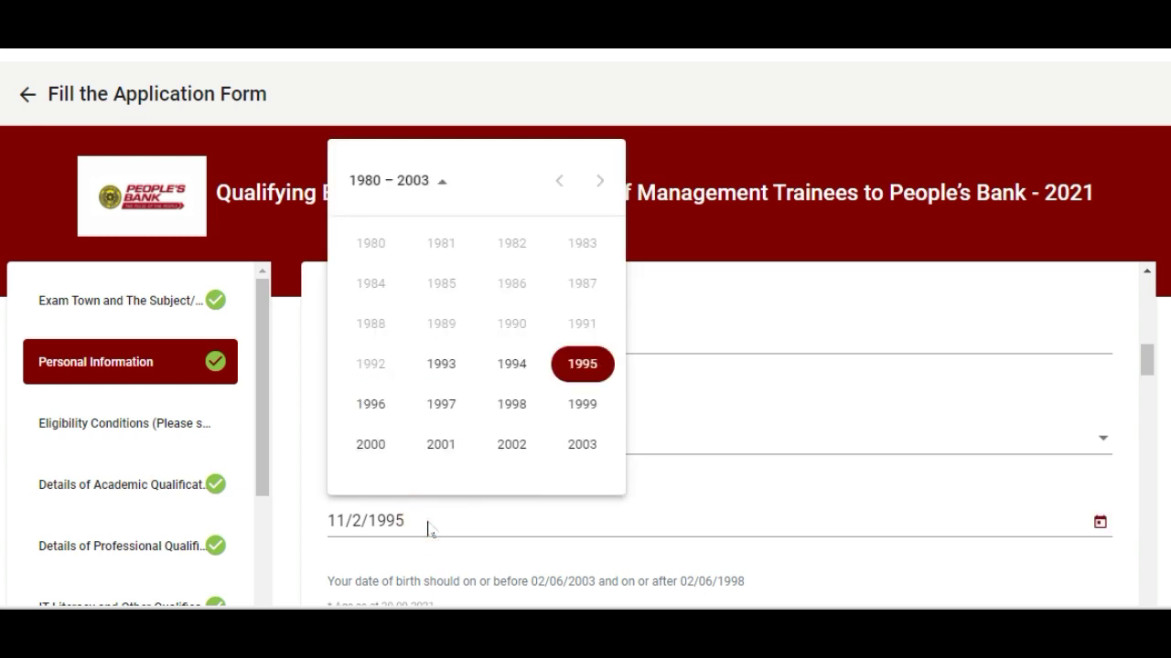
pyautogui.click(574, 371)
pyautogui.click(517, 363)
pyautogui.click(526, 283)
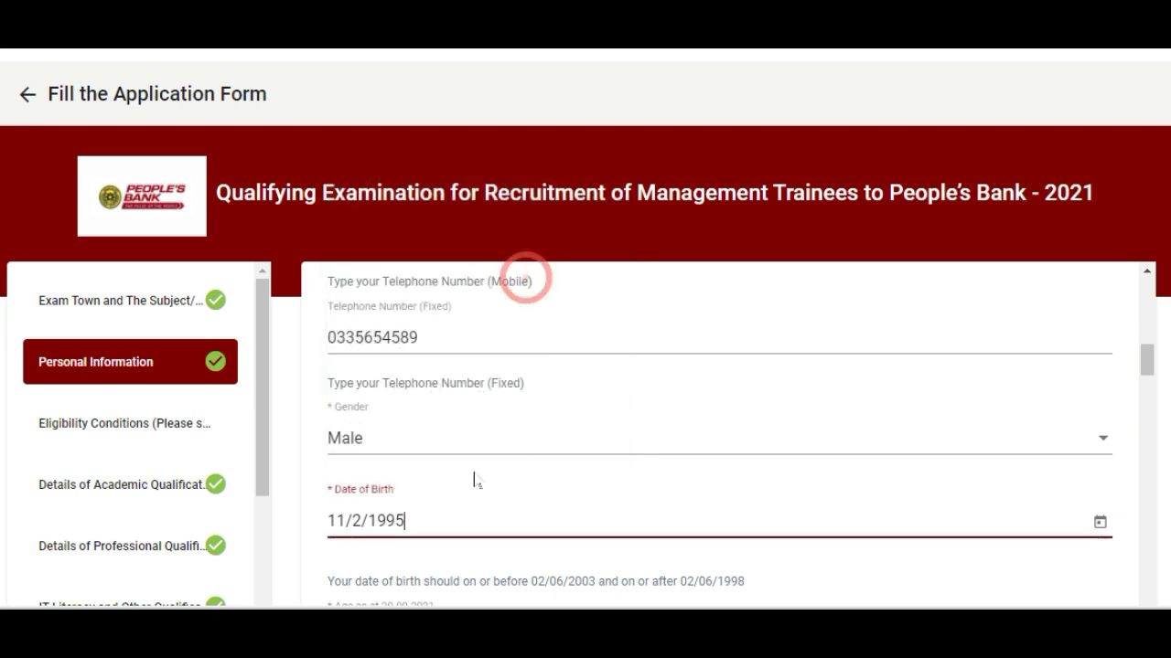
# - Enter the age as at 29.09.2021 as 25 Years 10 Months 28 Days
pyautogui.scroll(-2, 521, 518)
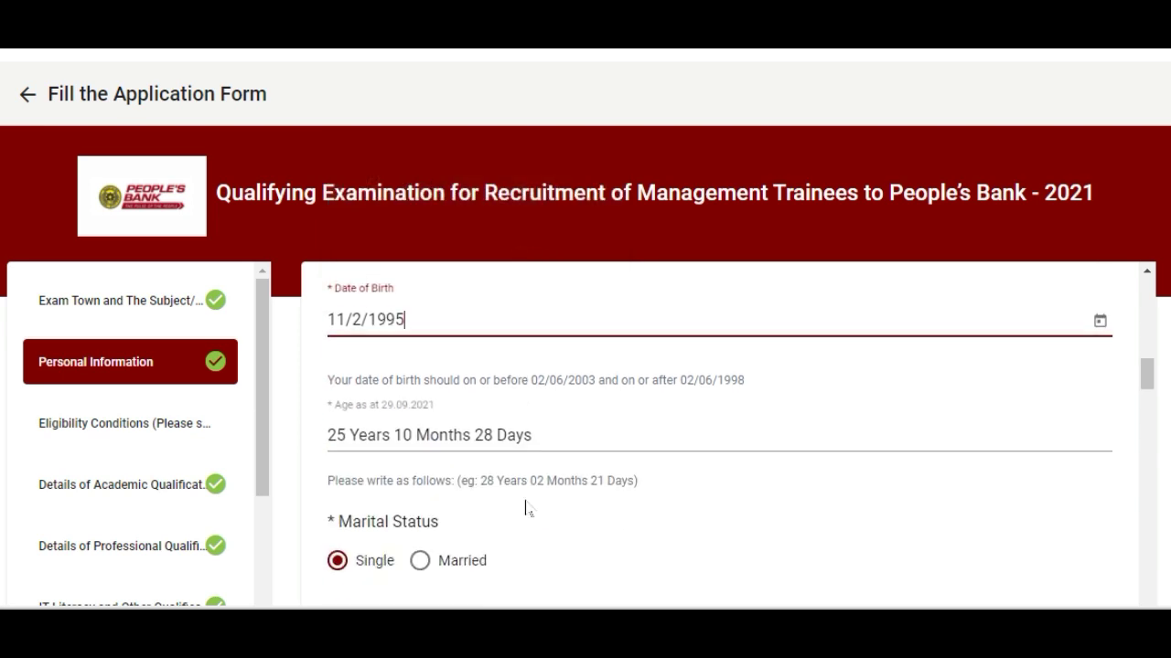
pyautogui.click(545, 434)
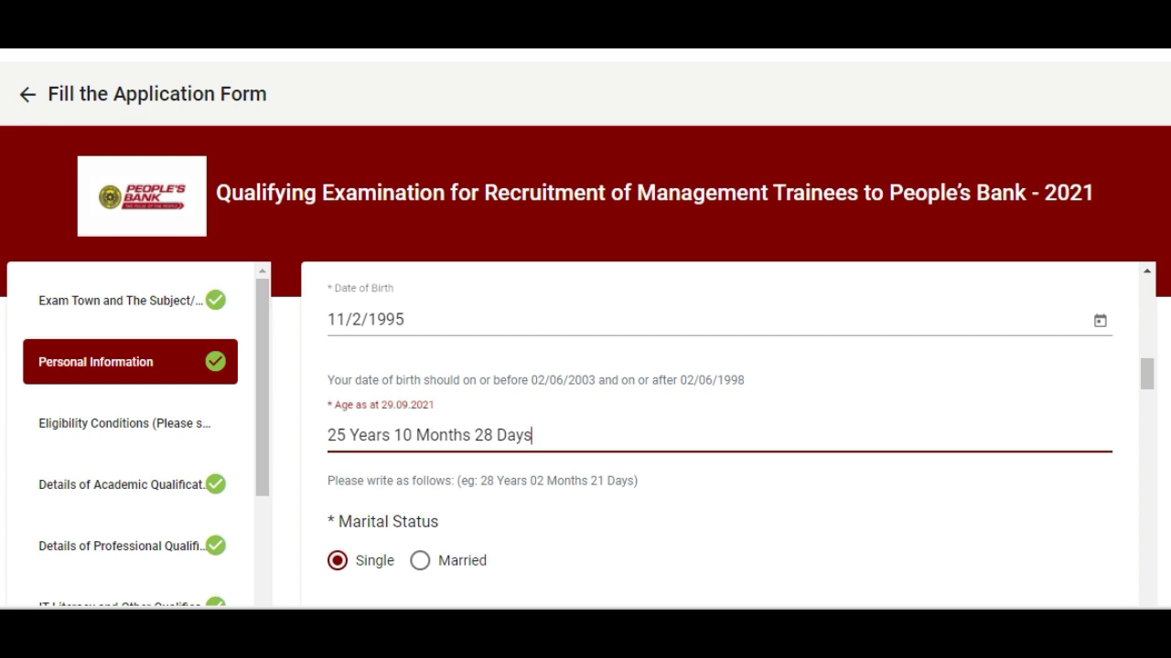
pyautogui.moveTo(552, 438); pyautogui.dragTo(328, 435)
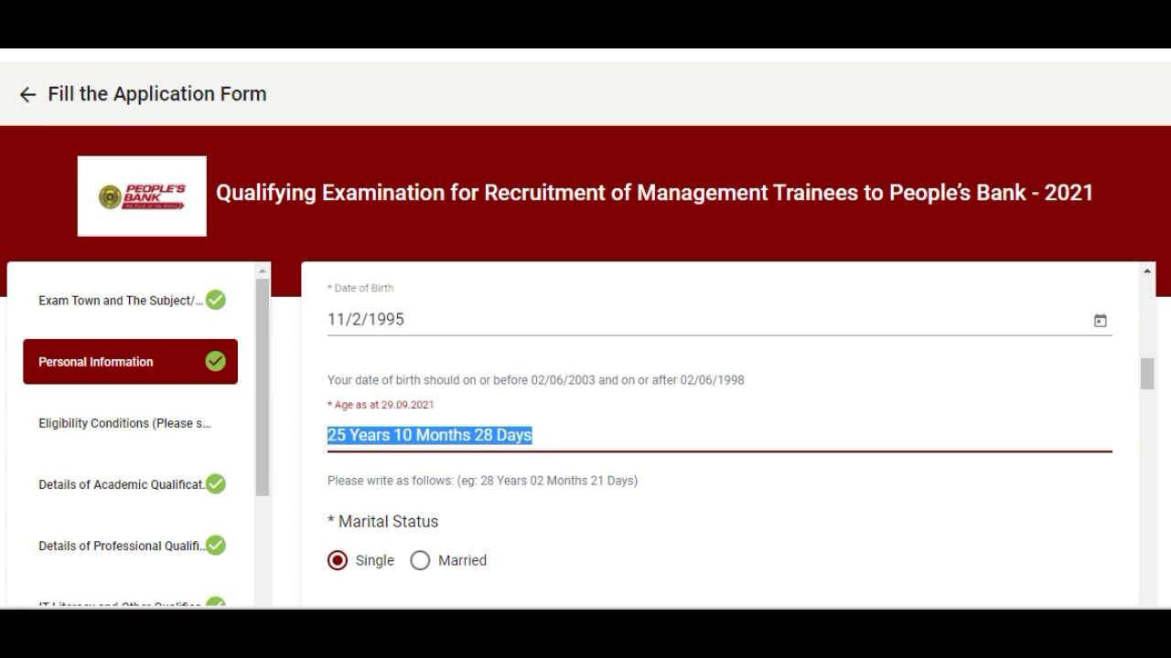
pyautogui.click(557, 439)
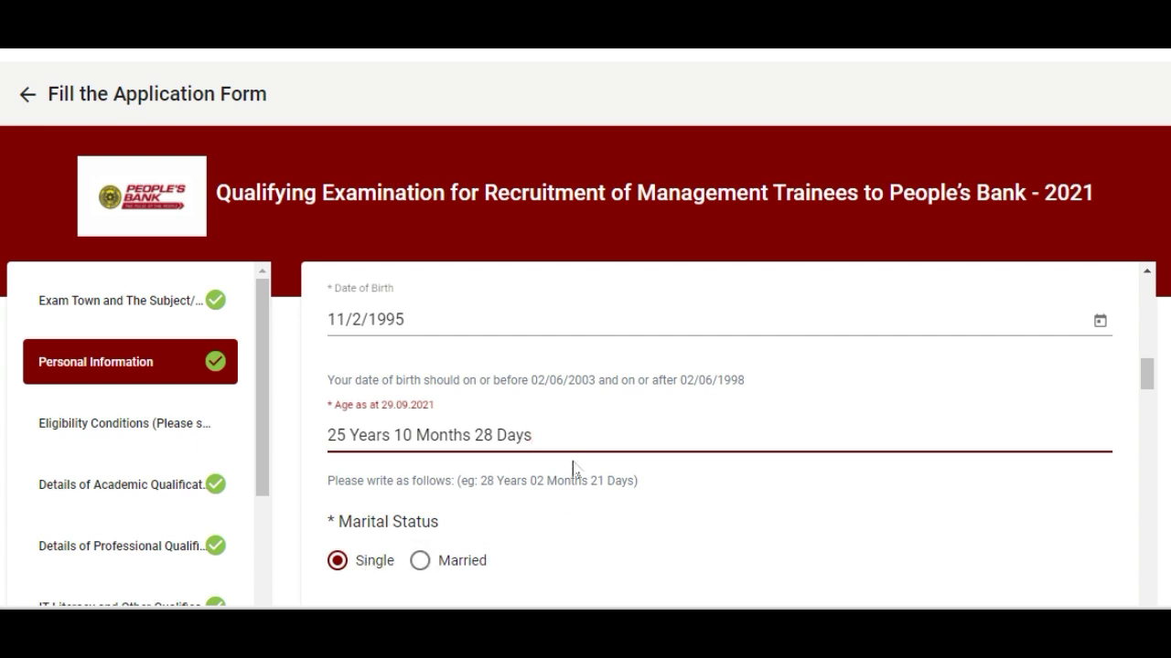
pyautogui.scroll(-2, 573, 468)
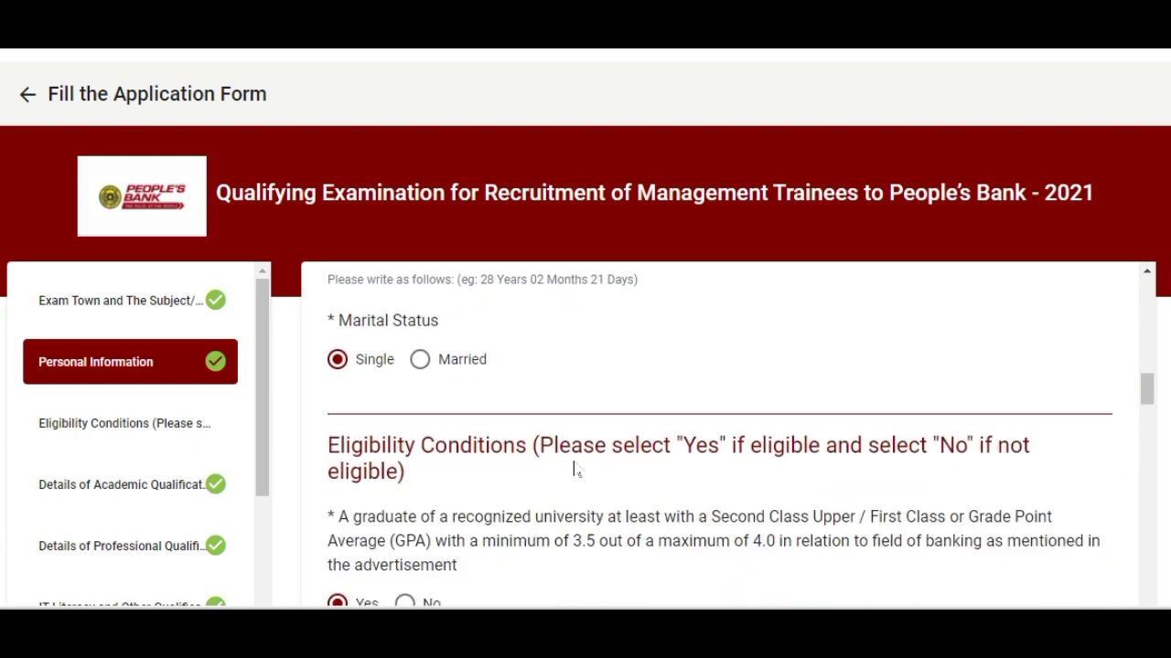
# - Go through the Eligibility Conditions, answering Yes for the Second Class Upper / GPA 3.5 requirement
pyautogui.click(139, 425)
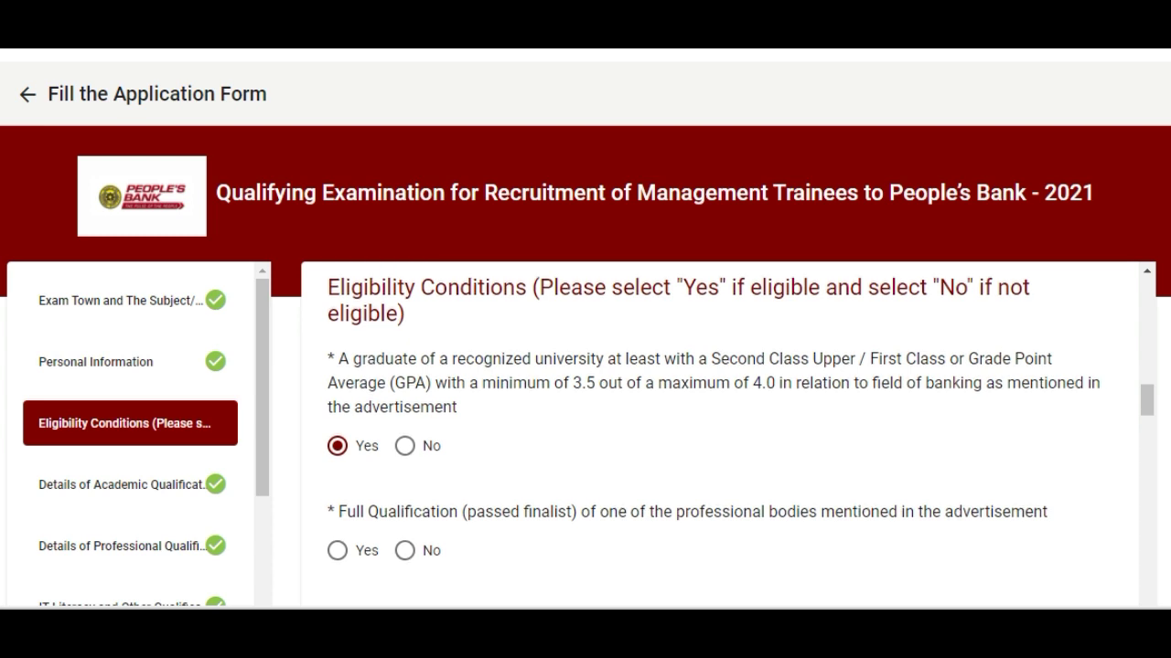
pyautogui.scroll(-1, 478, 460)
pyautogui.scroll(-2, 478, 460)
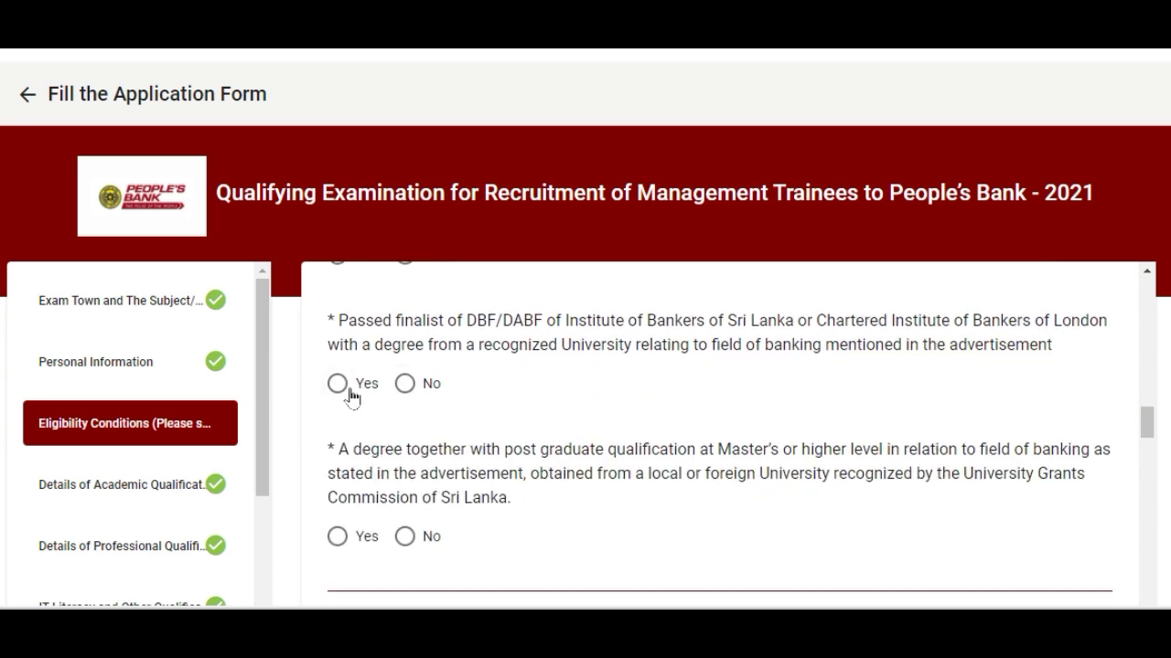
pyautogui.scroll(3, 434, 439)
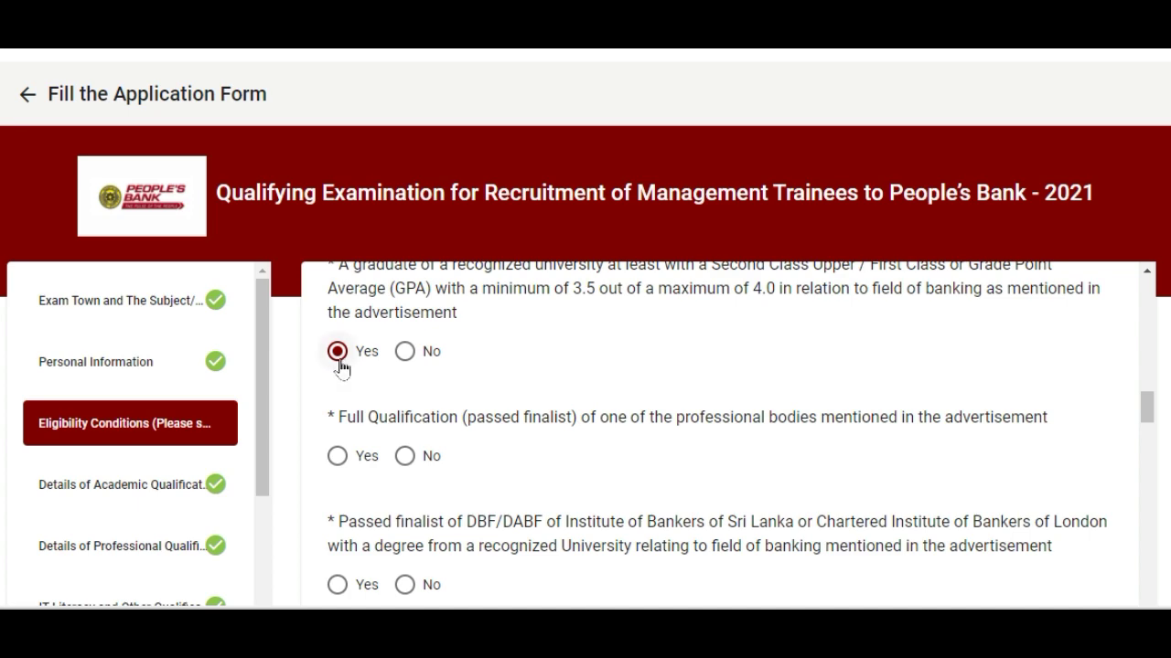
pyautogui.scroll(-3, 509, 394)
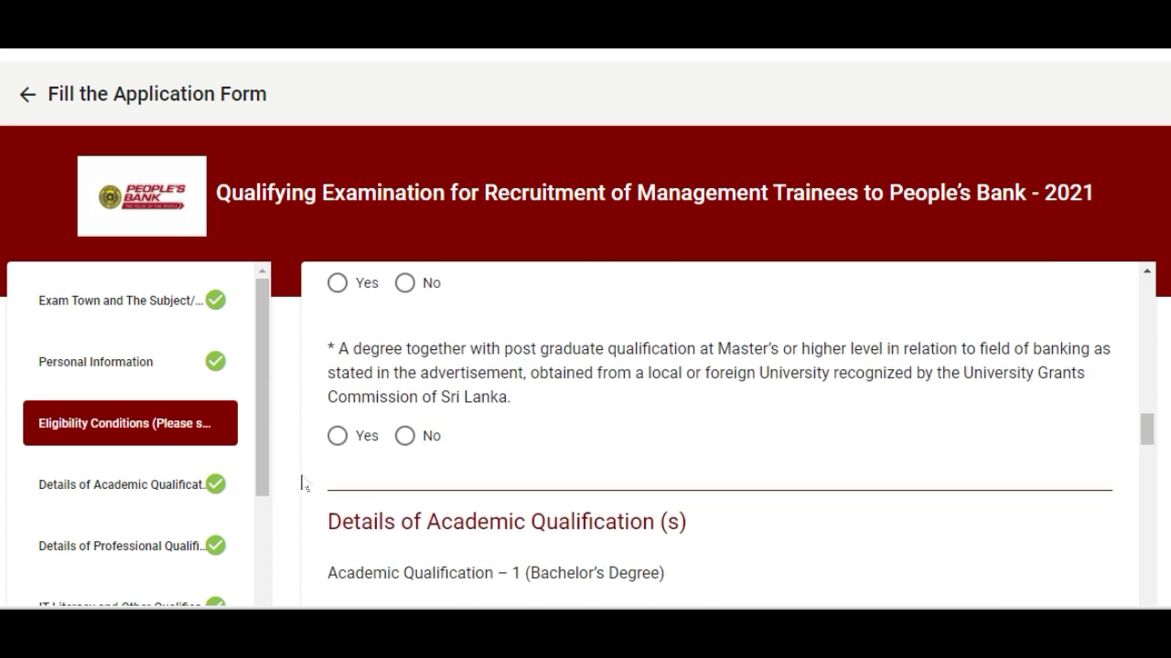
pyautogui.scroll(-1, 436, 479)
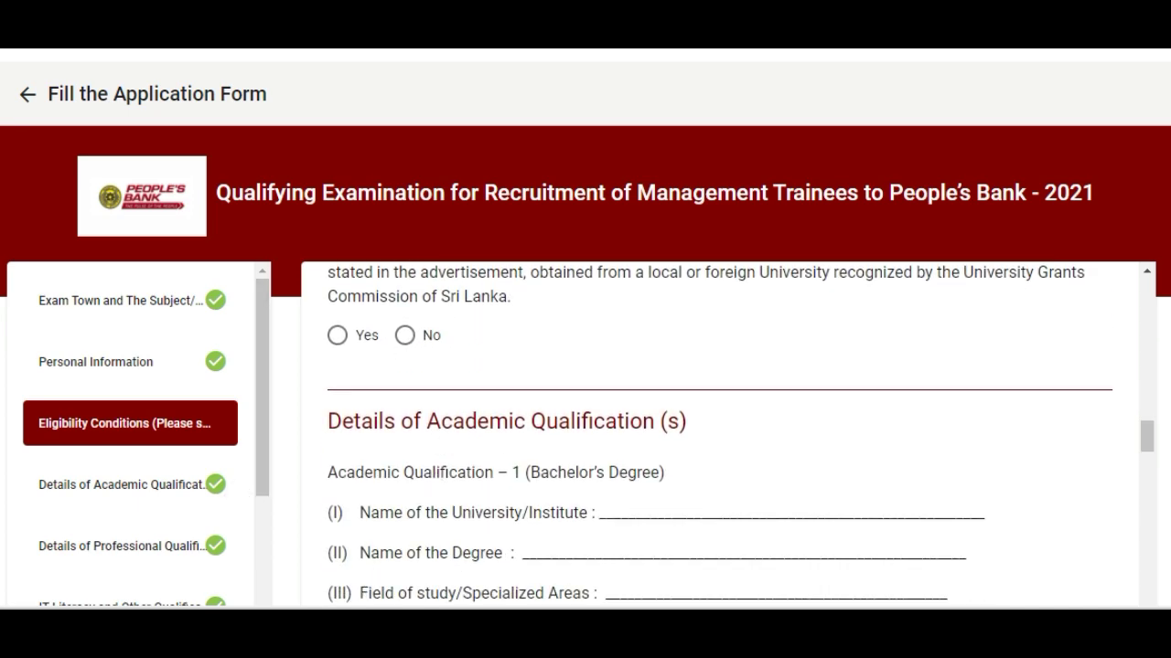
pyautogui.scroll(2, 437, 479)
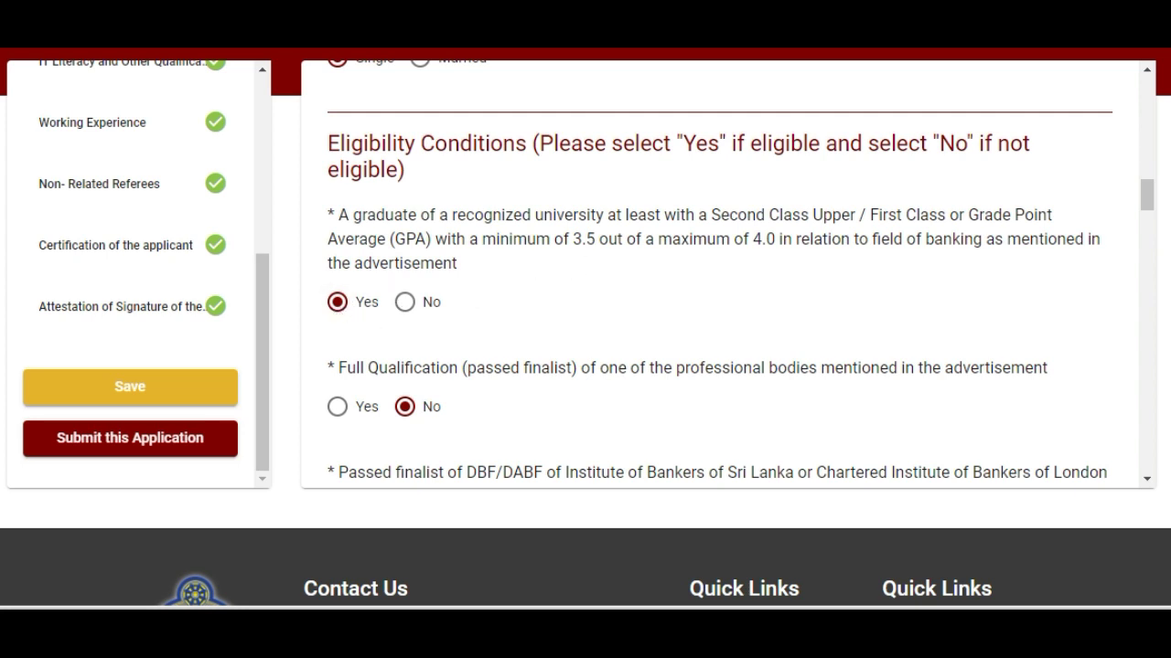
# - Save the application data and close the Success message
pyautogui.scroll(-2, 448, 396)
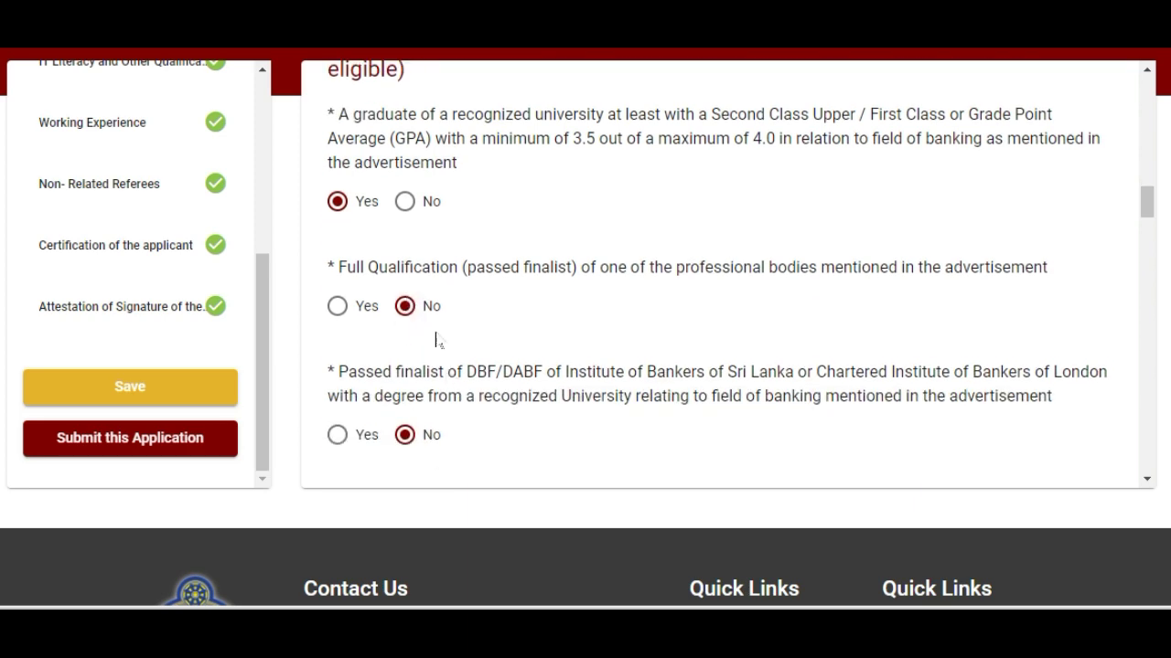
pyautogui.scroll(-4, 436, 339)
pyautogui.click(137, 394)
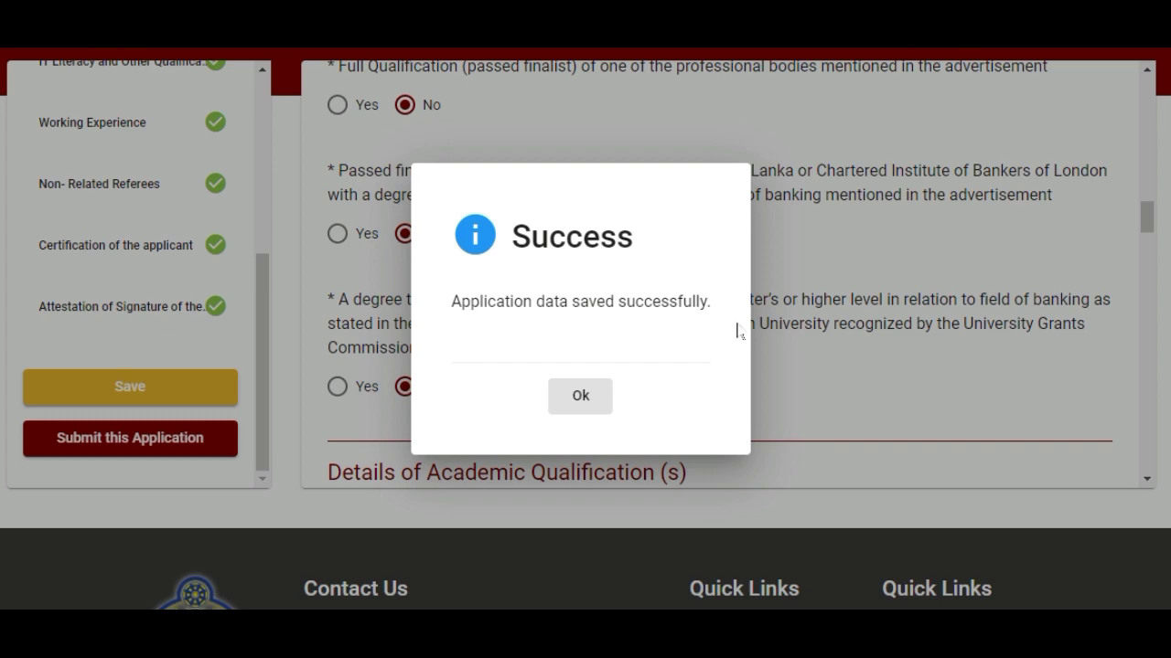
pyautogui.click(588, 410)
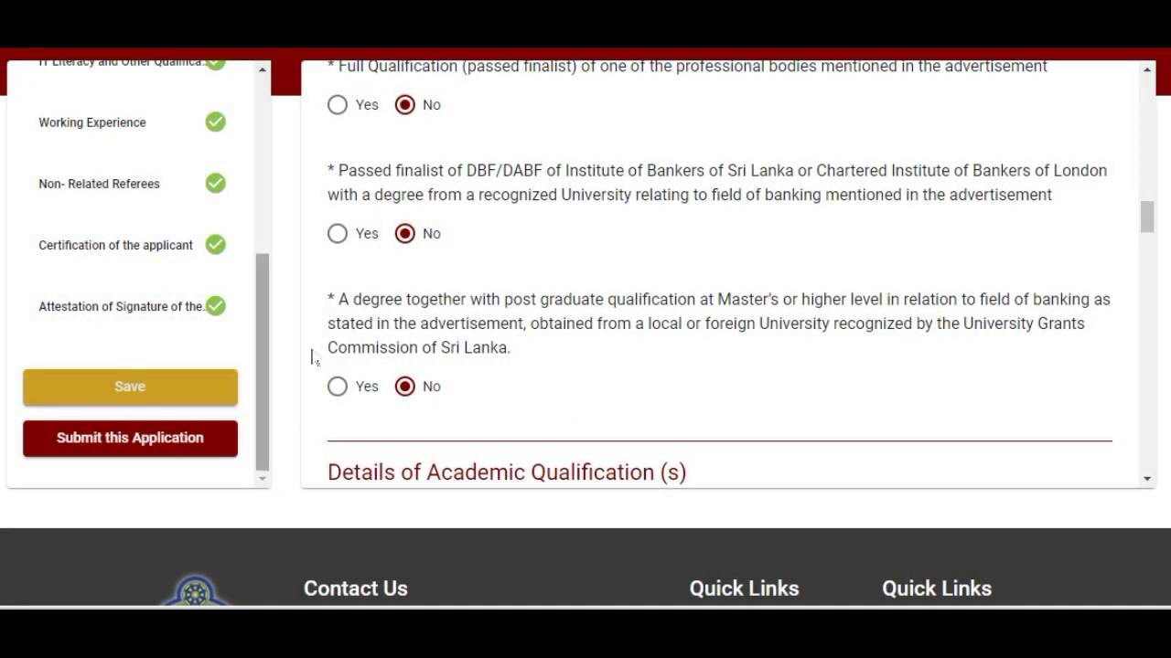
pyautogui.scroll(5, 146, 229)
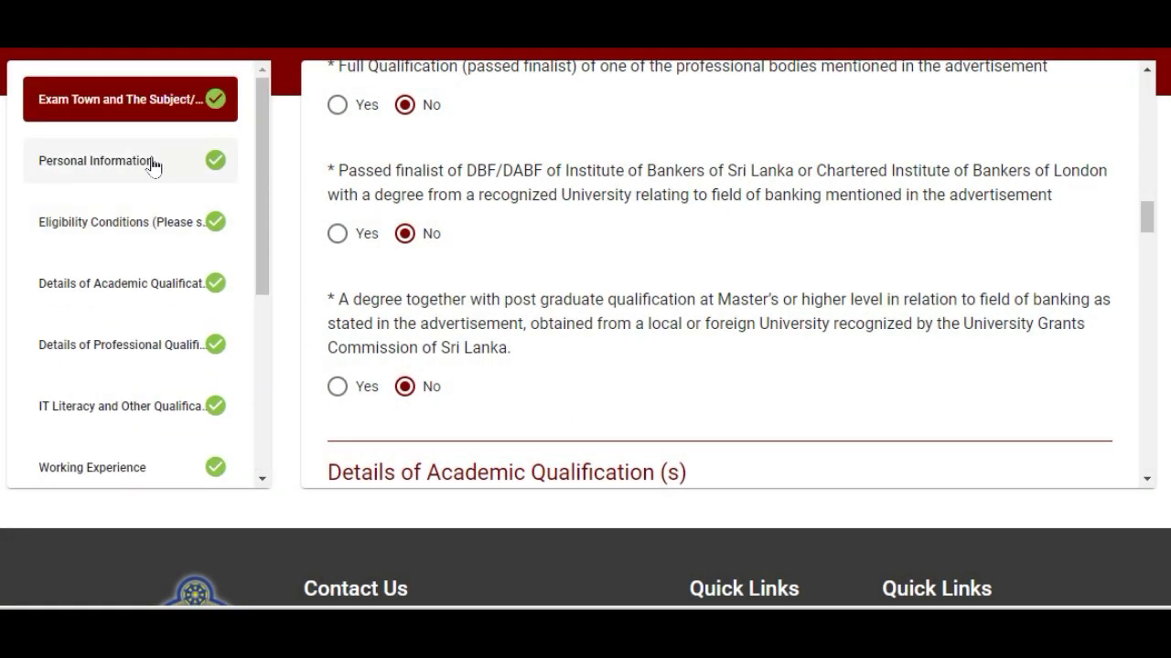
pyautogui.scroll(-8, 169, 220)
# - Submit the application and scroll the Preview Application Form down to the confirmation statement
pyautogui.click(139, 239)
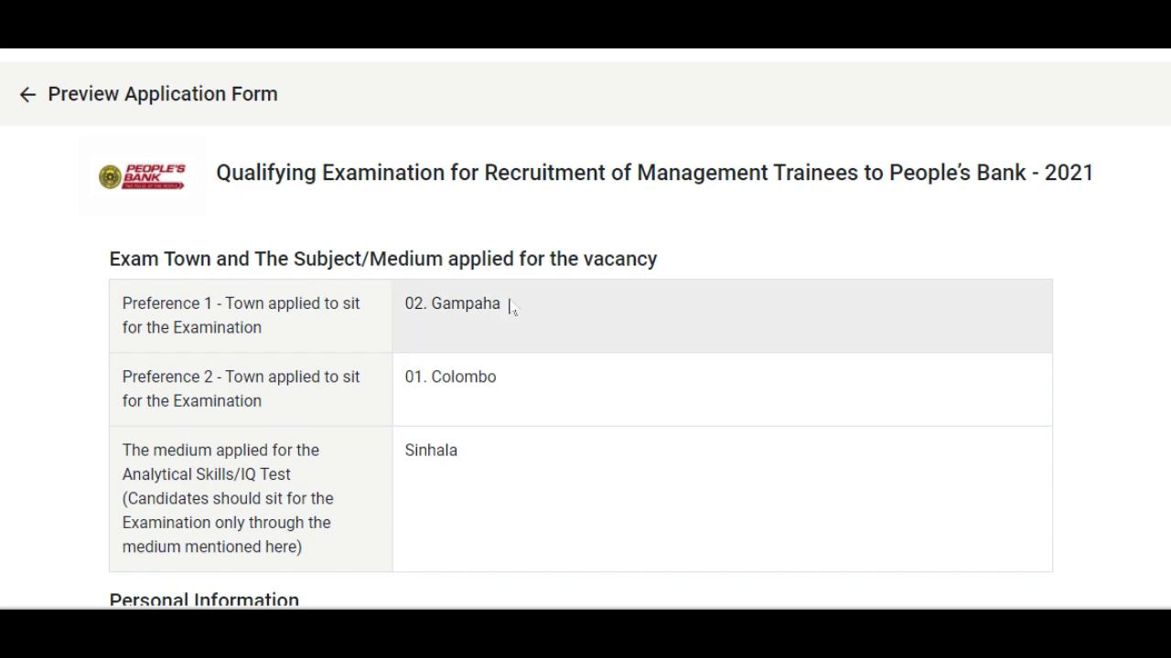
pyautogui.scroll(-1, 486, 329)
pyautogui.scroll(-7, 487, 330)
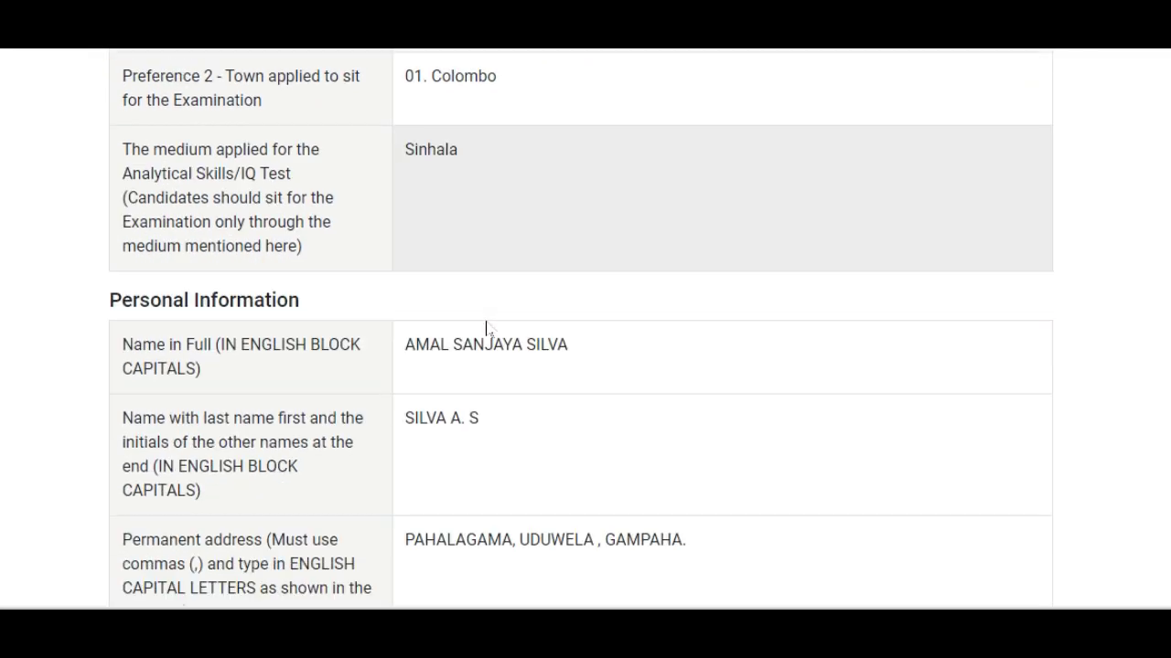
pyautogui.scroll(-2, 513, 338)
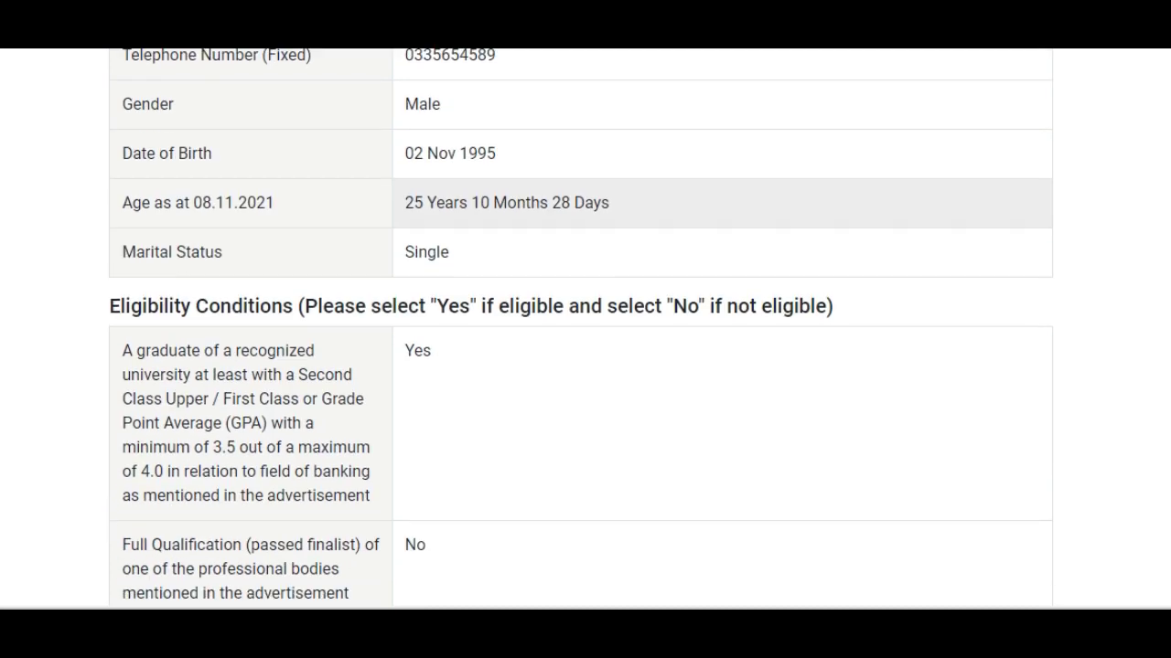
pyautogui.scroll(-10, 521, 346)
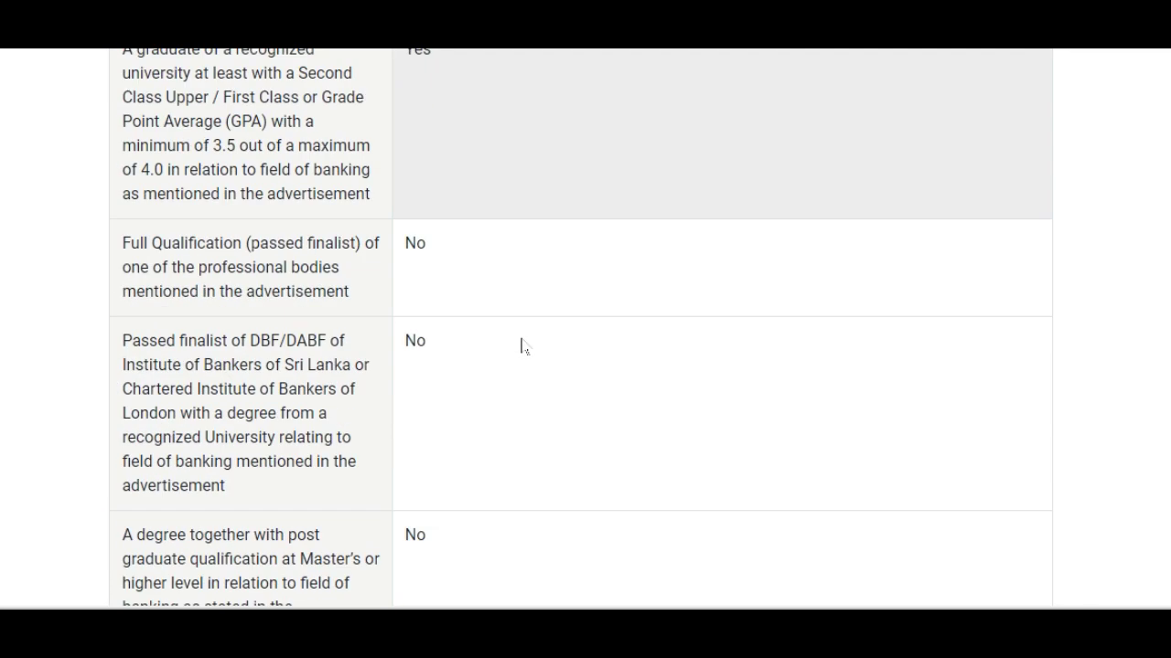
pyautogui.scroll(-3, 522, 346)
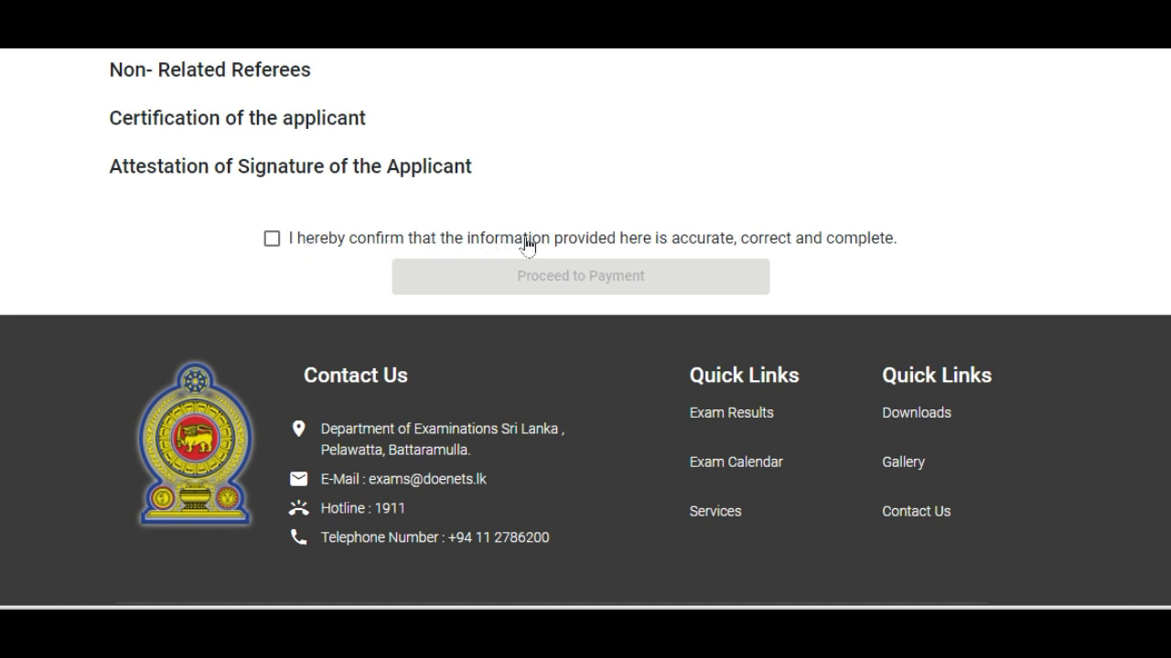
# - Confirm the information is accurate and accept the 1,200.00 LKR fee to reach payment method selection
pyautogui.click(324, 239)
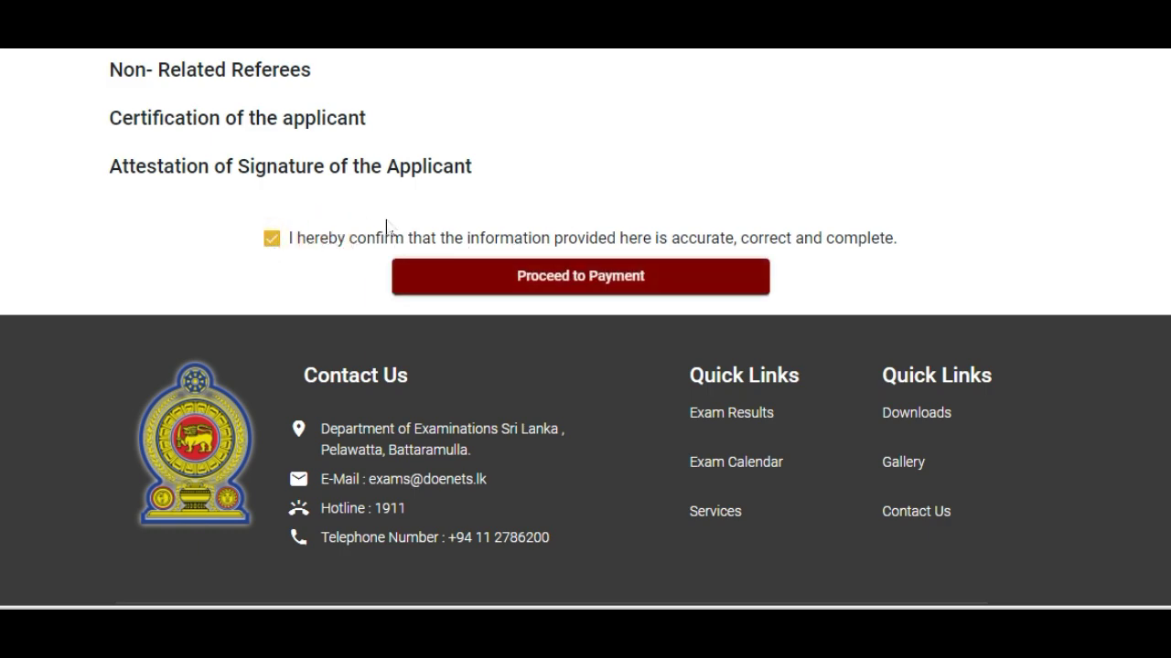
pyautogui.click(601, 278)
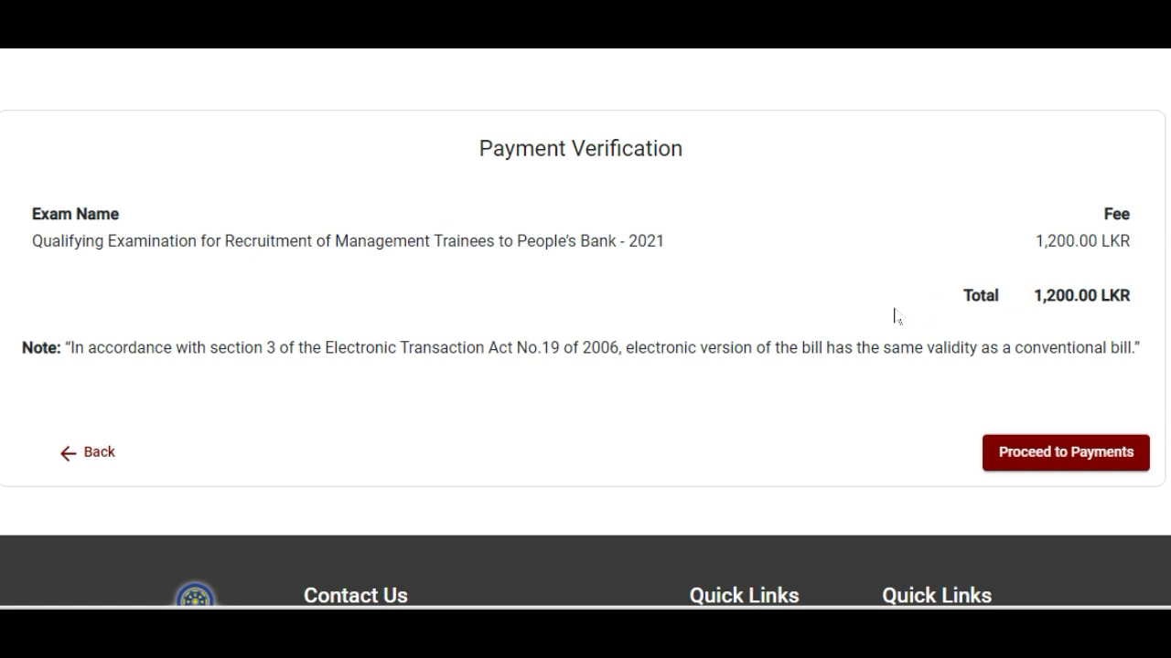
pyautogui.click(1085, 466)
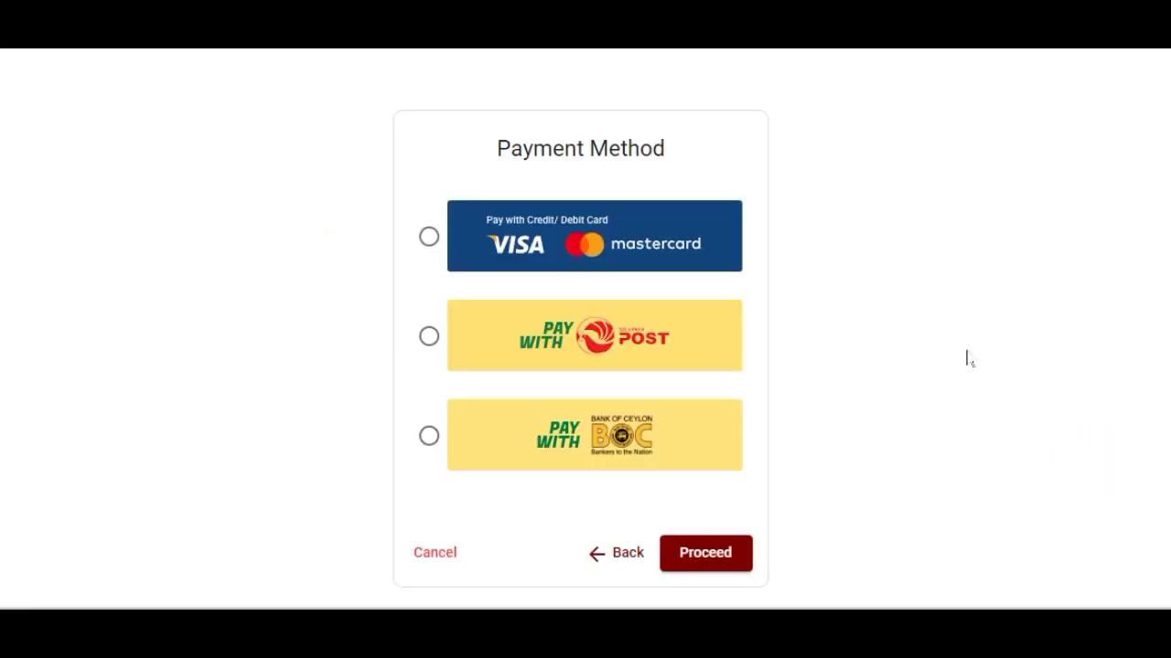